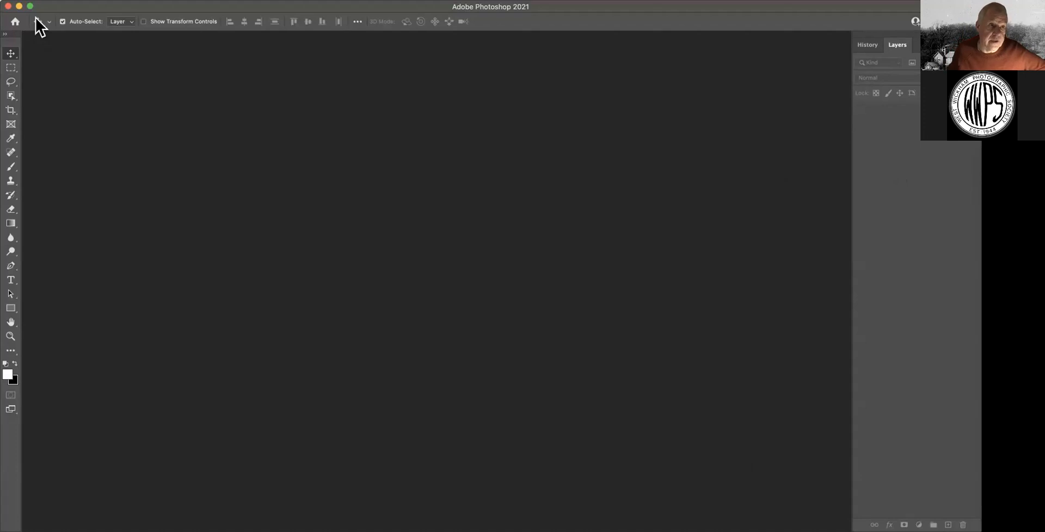
Reset all tools to their default settings and accept the confirmation
right_click(37, 21)
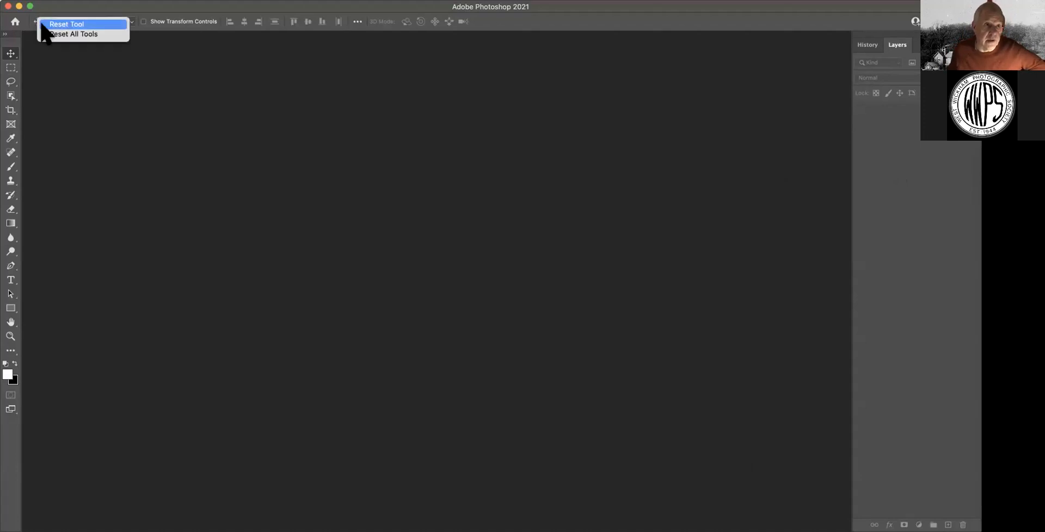
left_click(49, 35)
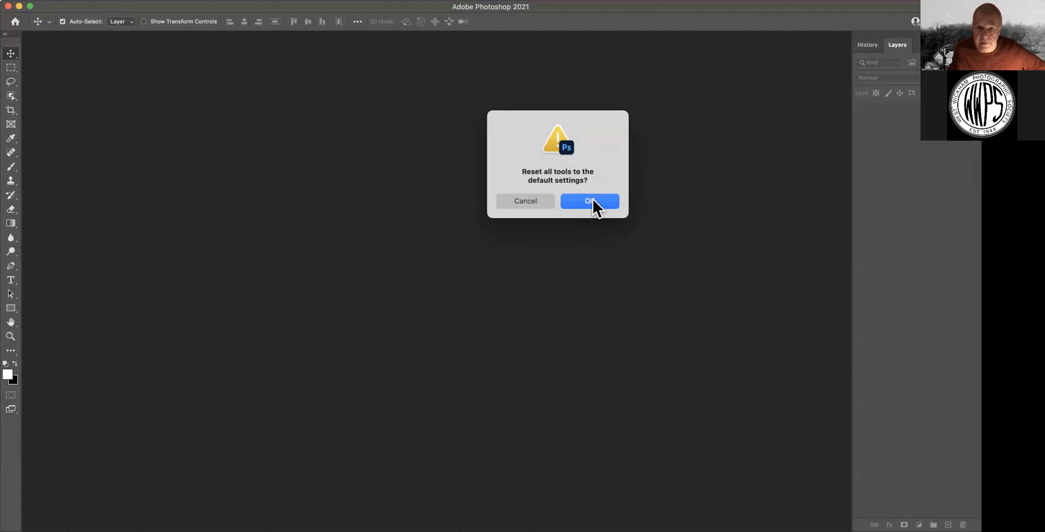
left_click(592, 201)
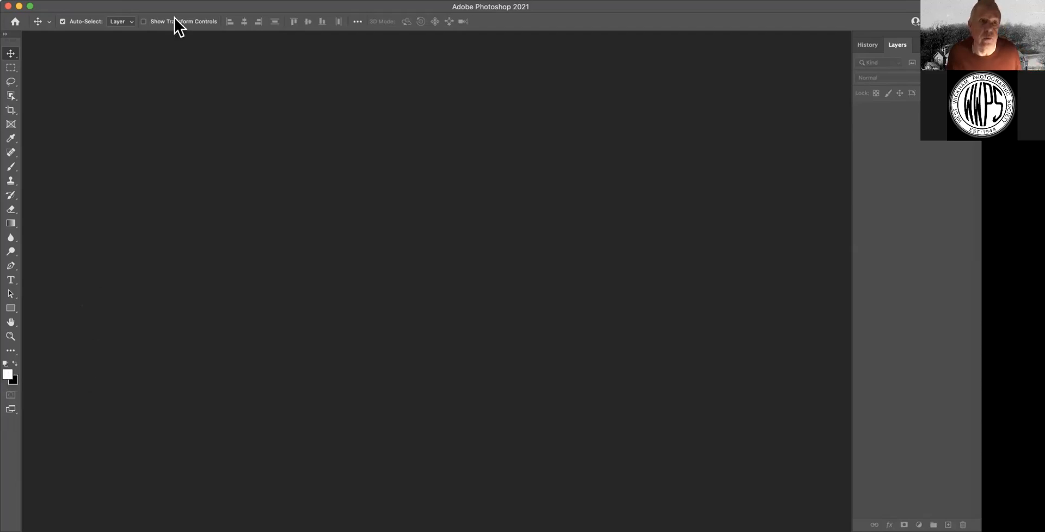
left_click(87, 0)
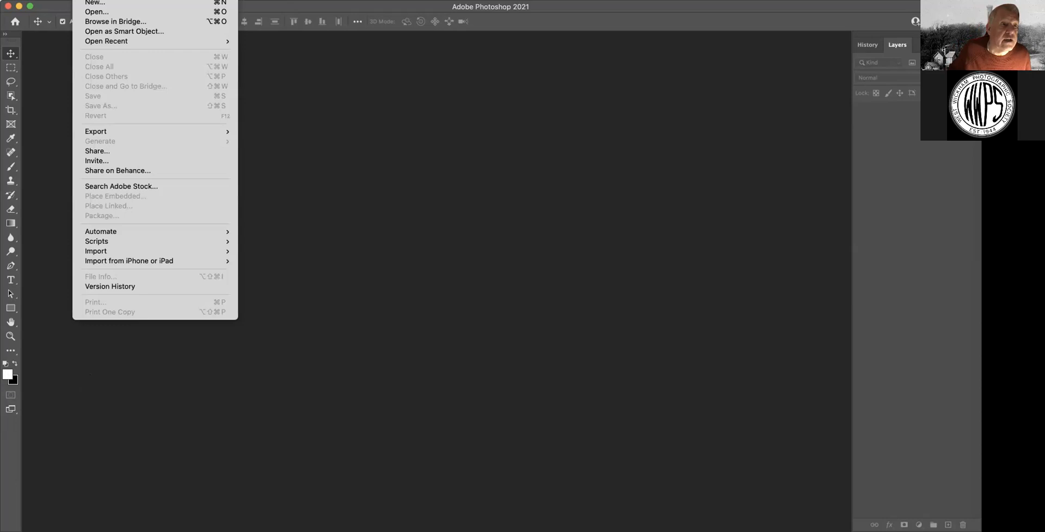
Open colour engine.JPG from the monochrome workshop folder
left_click(89, 11)
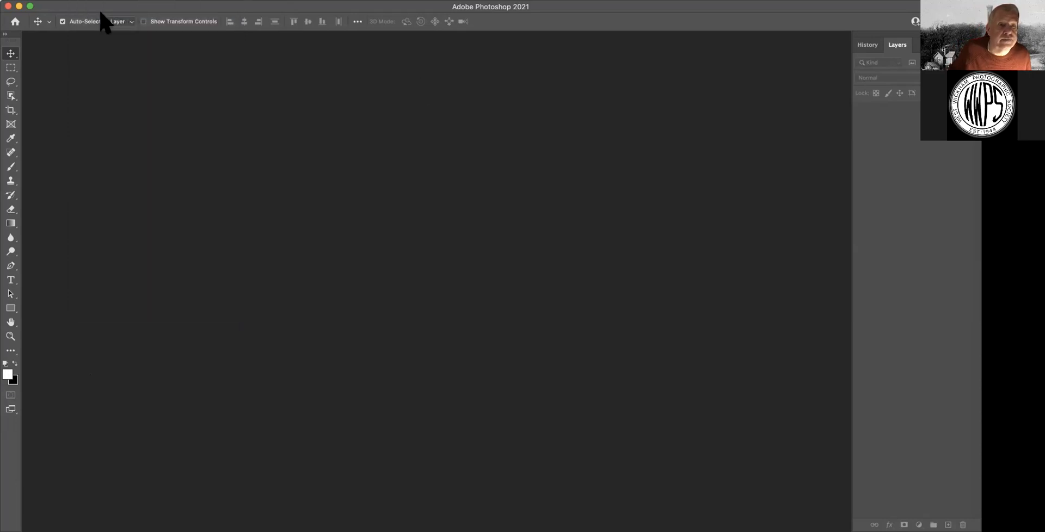
left_click(437, 131)
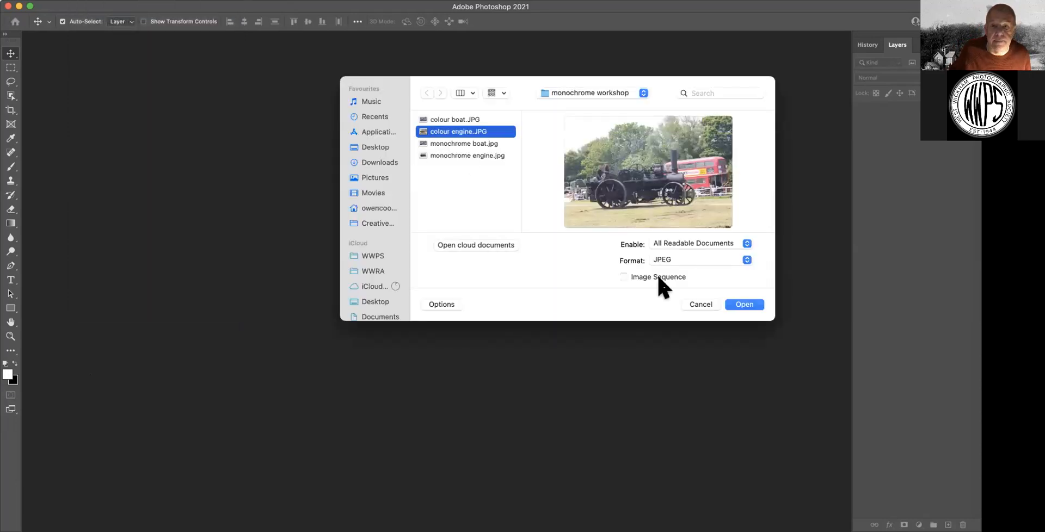
left_click(744, 304)
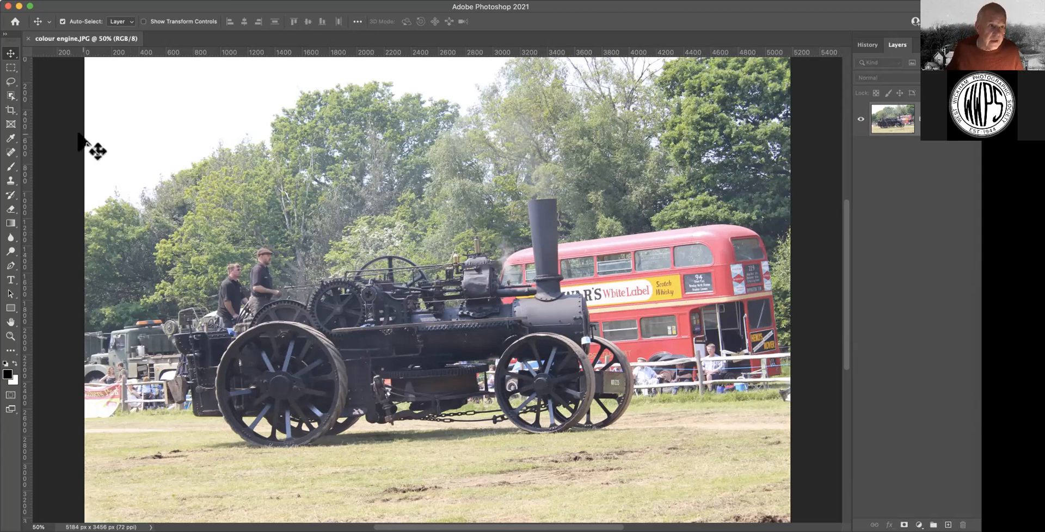
Crop tightly around the steam engine, leaving a 3821 × 2447 px image
left_click(10, 109)
left_click_drag(151, 163, 656, 480)
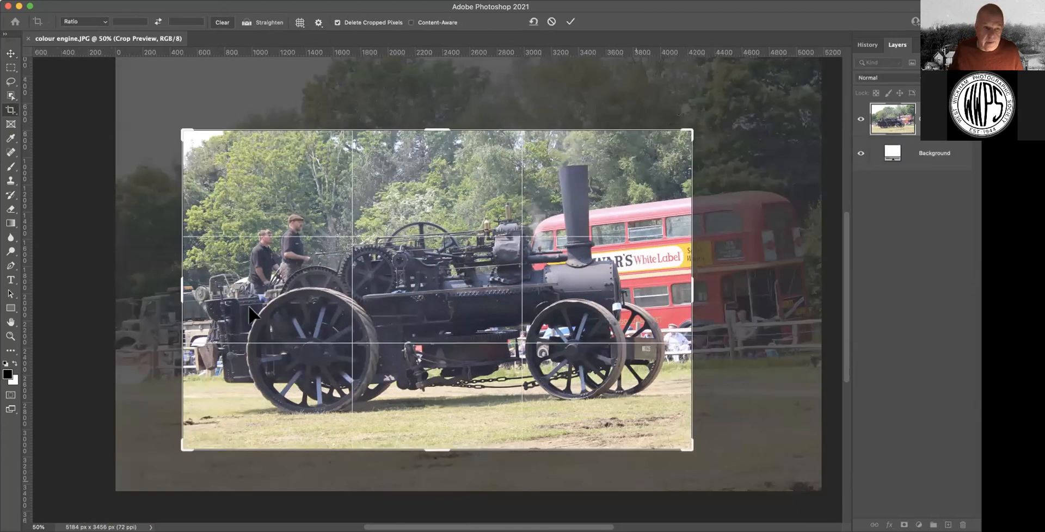
mouse_move(181, 288)
left_mouse_down()
mouse_move(166, 290)
mouse_move(176, 291)
left_mouse_up()
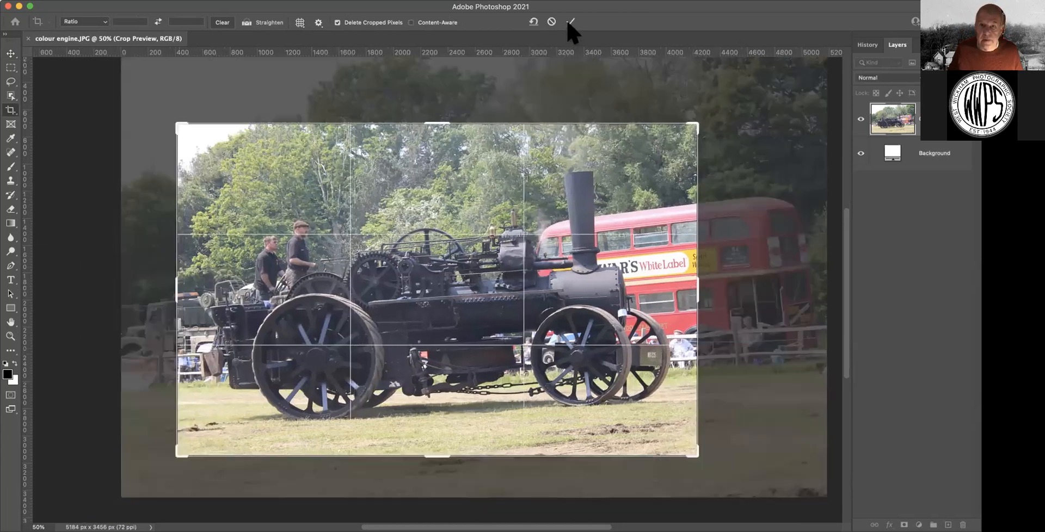
left_click(570, 22)
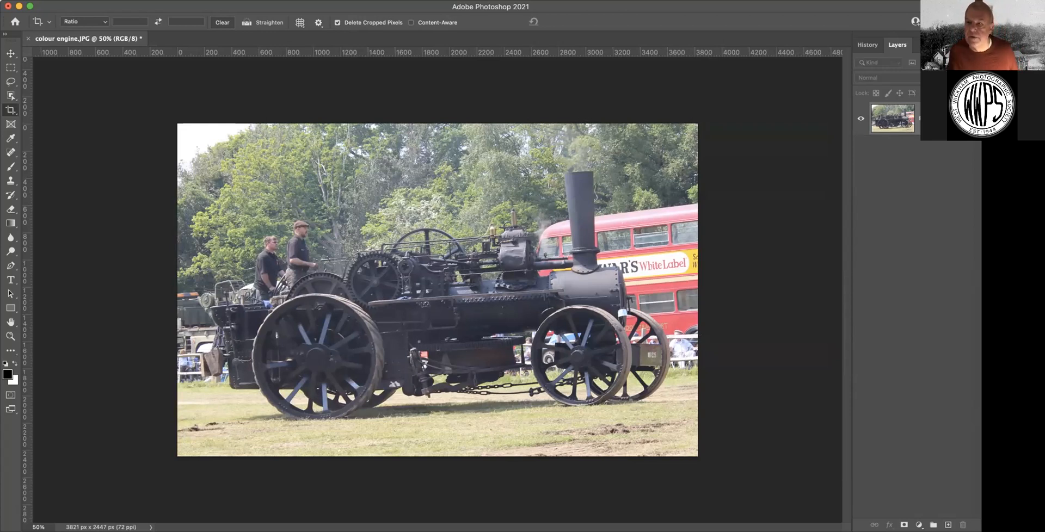
Duplicate the Background layer as a new layer named 'working copy'
right_click(935, 140)
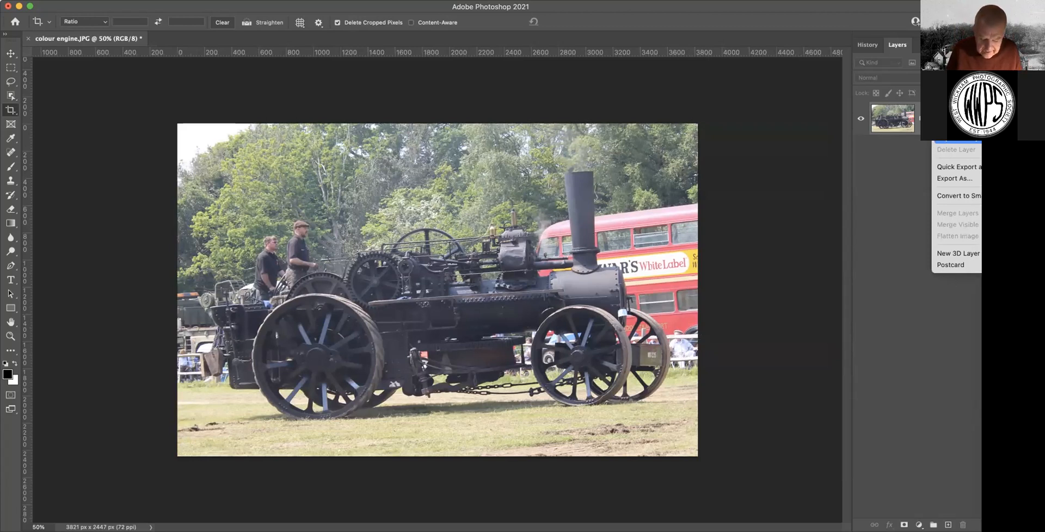
left_click(956, 137)
type("working co")
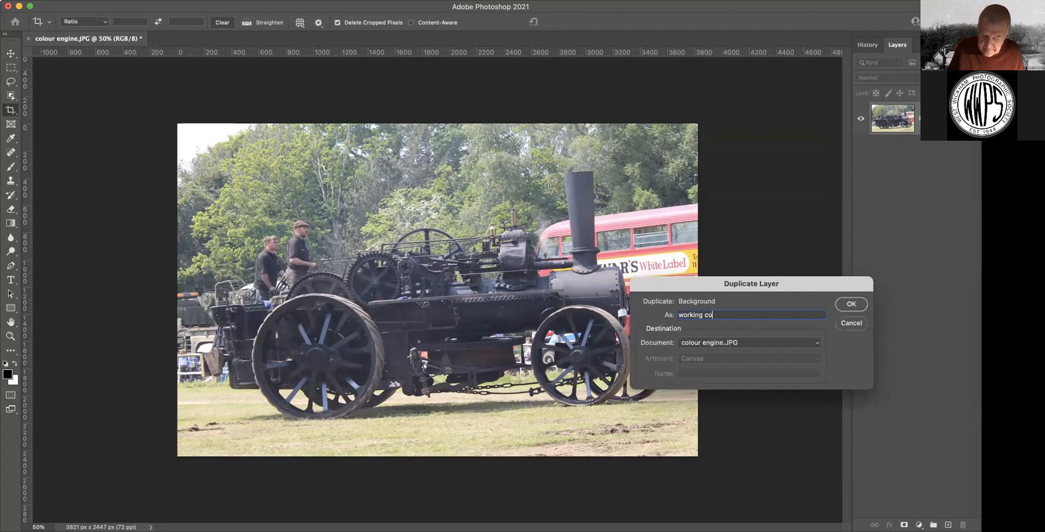
type("py")
key("Return")
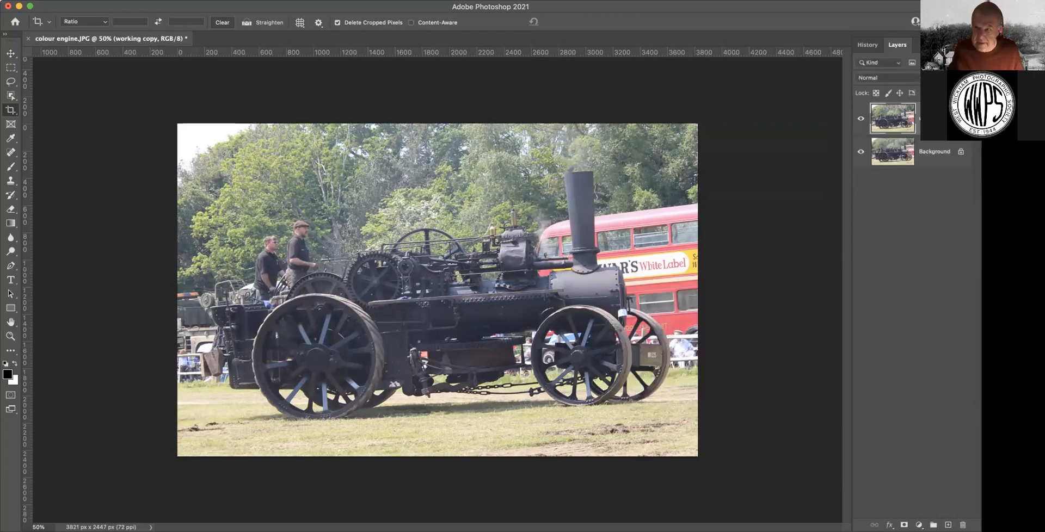
Hide the original Background layer and switch to the Move tool
left_click(861, 152)
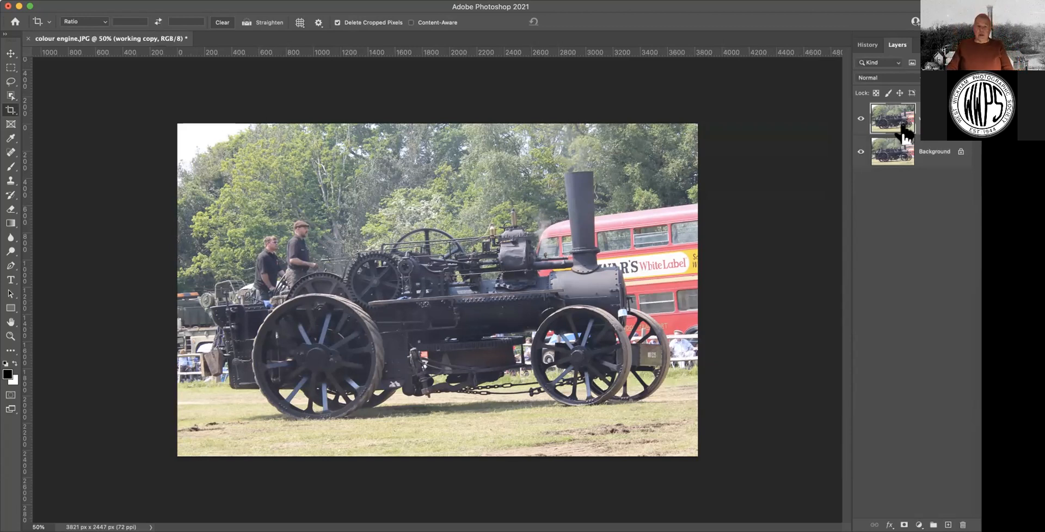
left_click(860, 151)
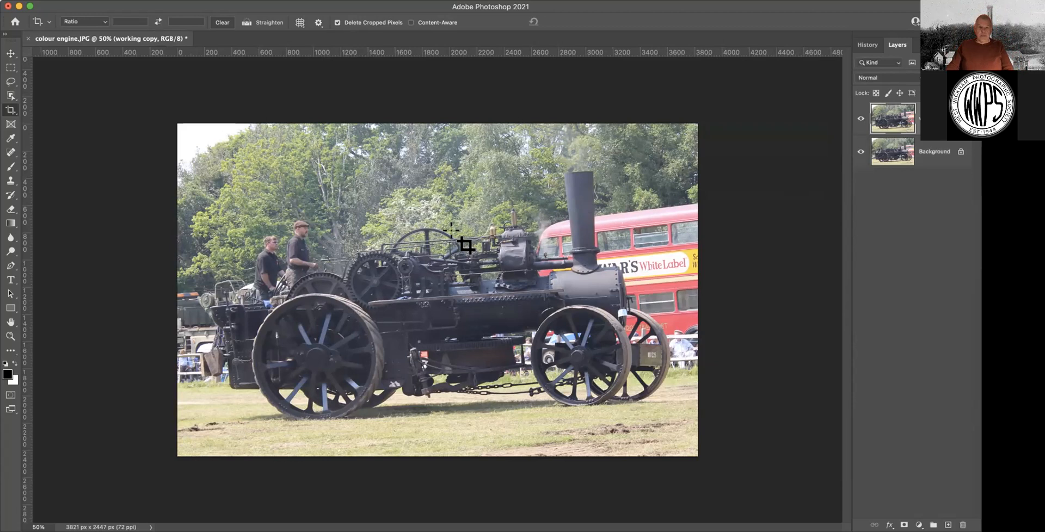
left_click(11, 53)
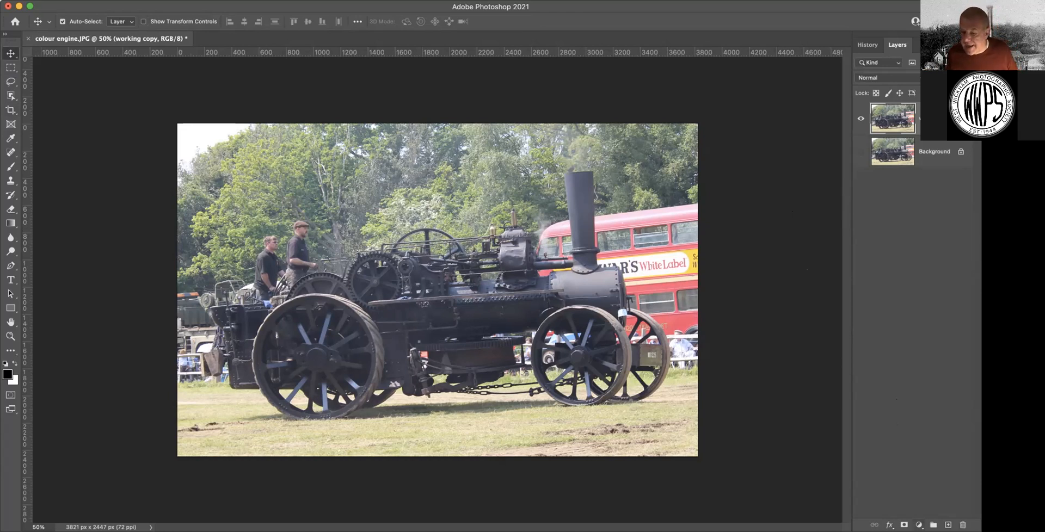
left_click(919, 525)
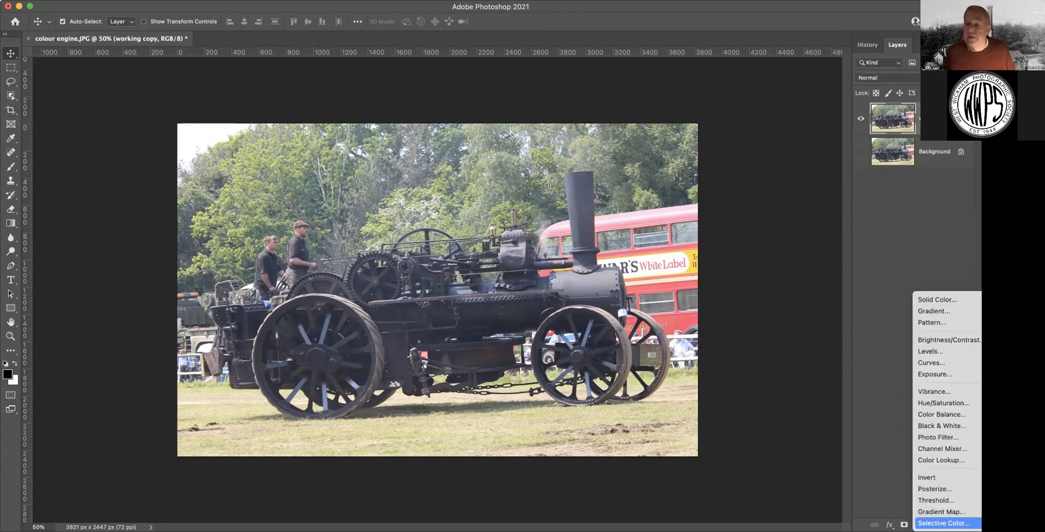
Add a Levels adjustment with input levels 32, 1.17 and 255 above working copy
left_click(929, 348)
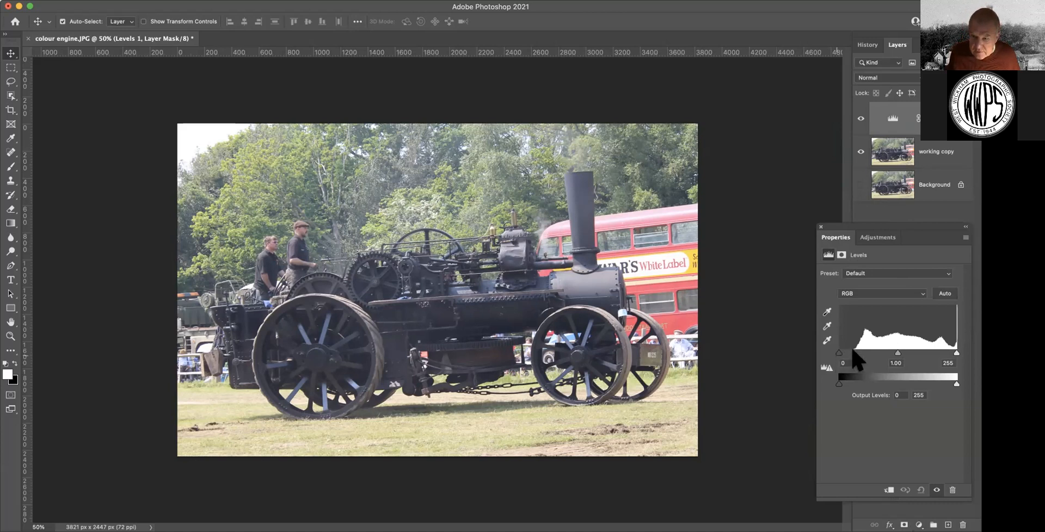
left_click_drag(838, 353, 853, 353)
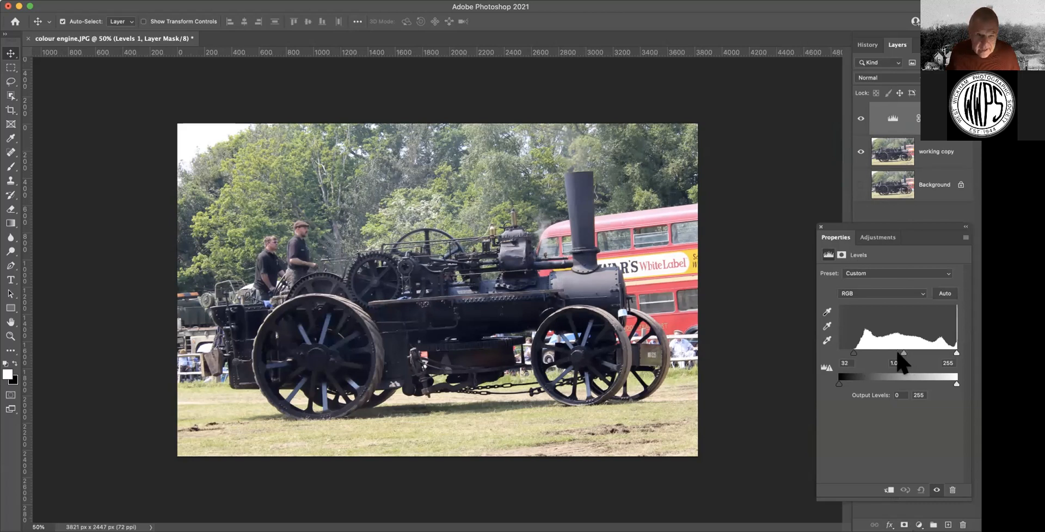
left_click_drag(898, 353, 898, 353)
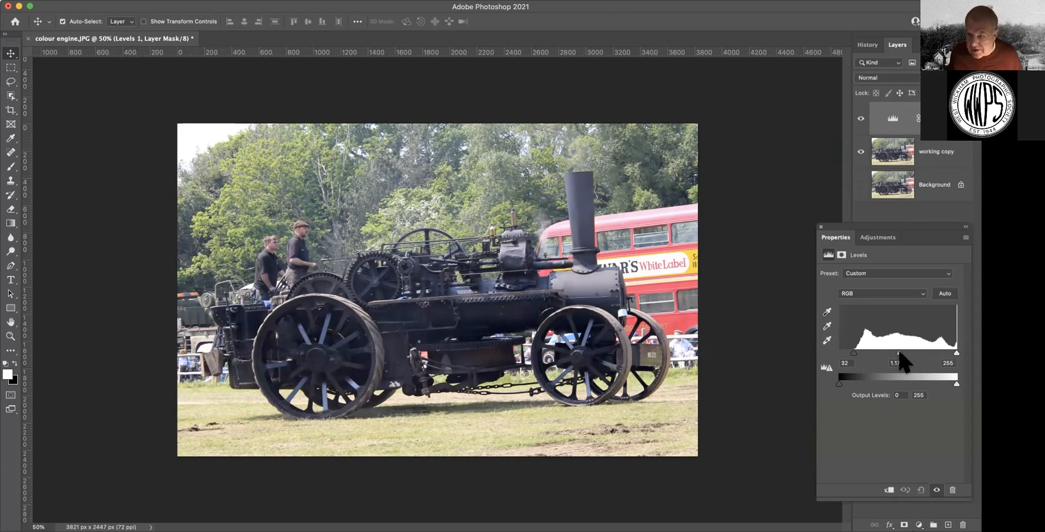
left_click(820, 227)
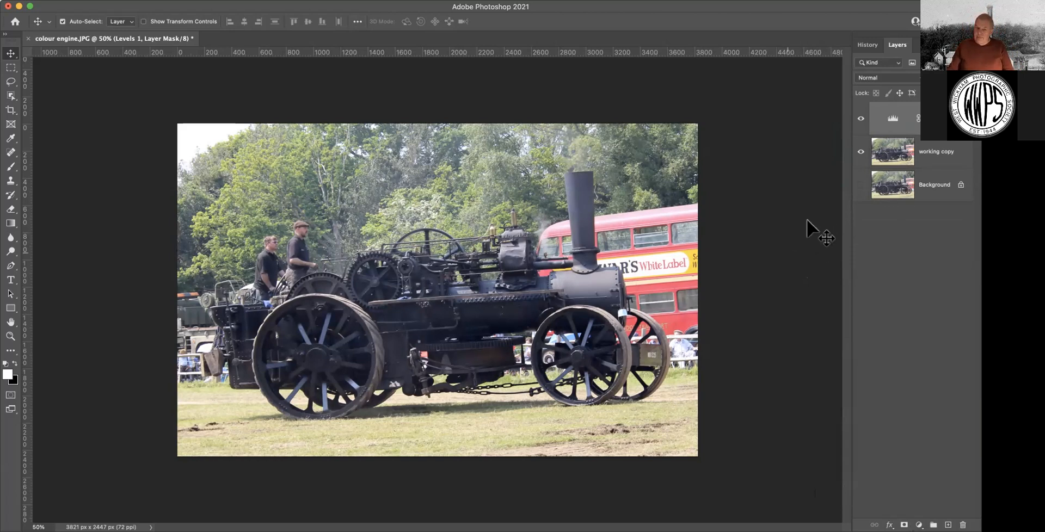
double_click(892, 121)
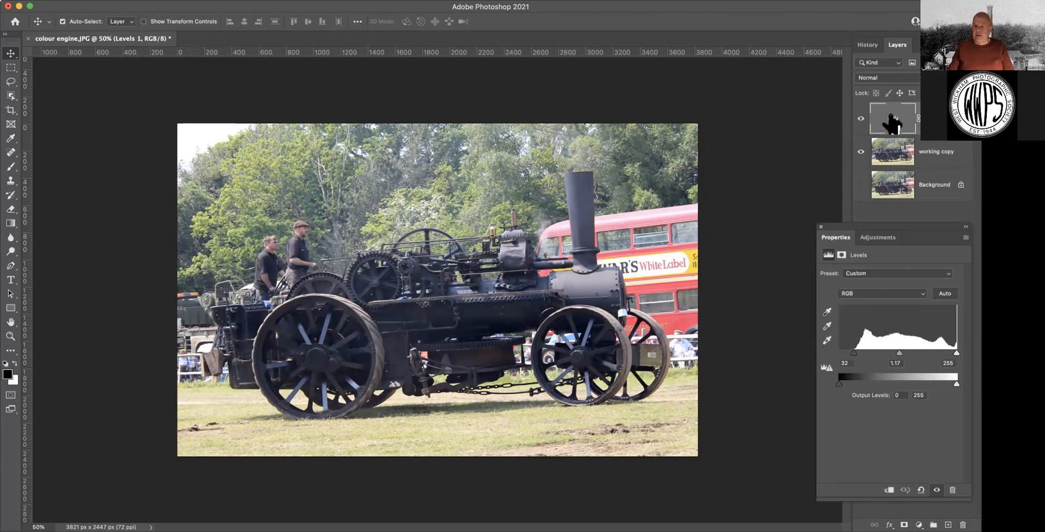
left_click_drag(821, 226, 820, 227)
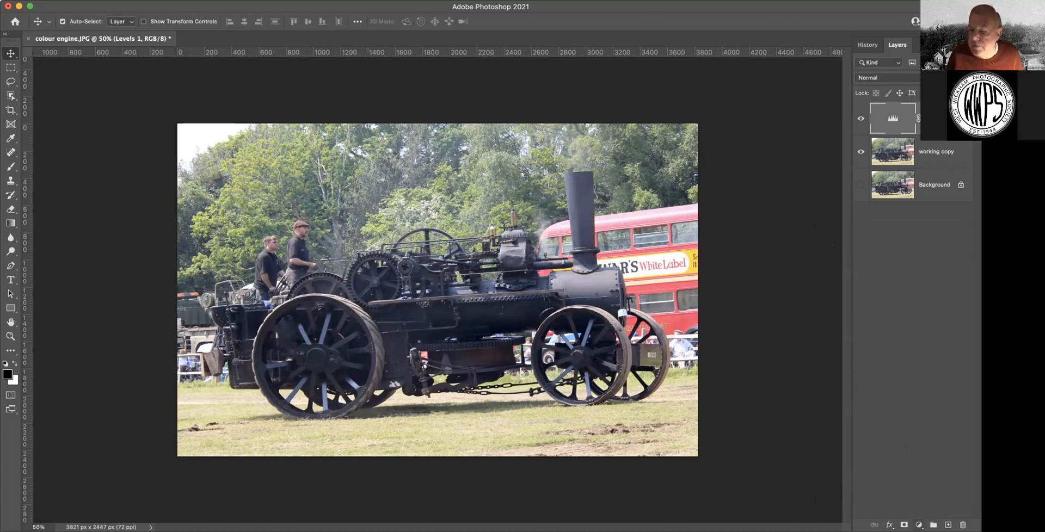
Add a Black & White adjustment with Reds 18, Yellows 46 and Greens 14
left_click(918, 525)
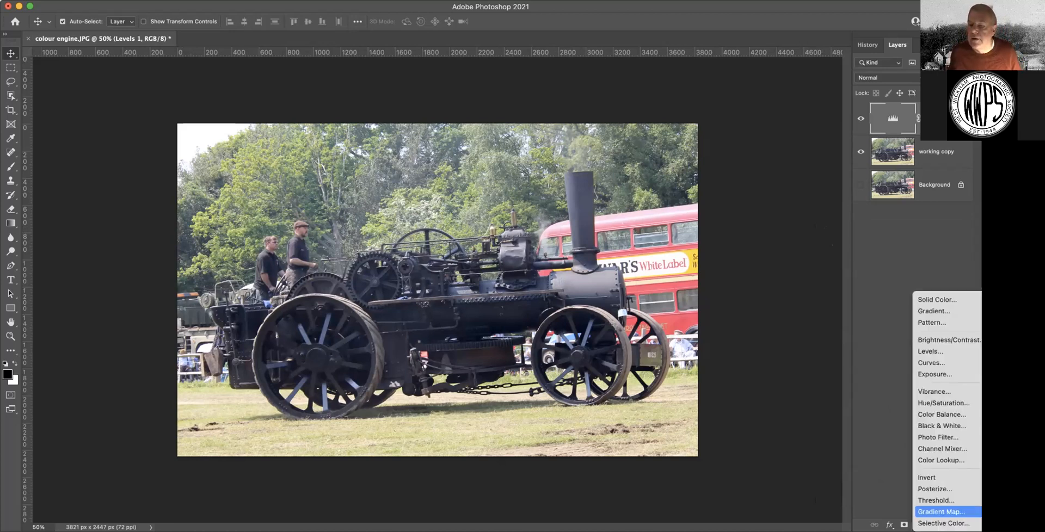
left_click(917, 424)
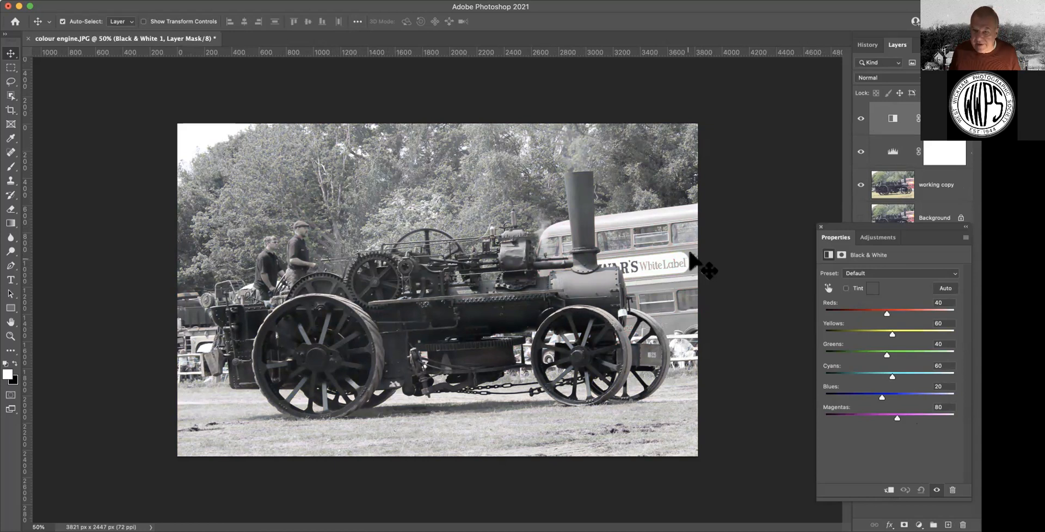
mouse_move(891, 333)
left_mouse_down()
mouse_move(902, 333)
mouse_move(887, 333)
left_mouse_up()
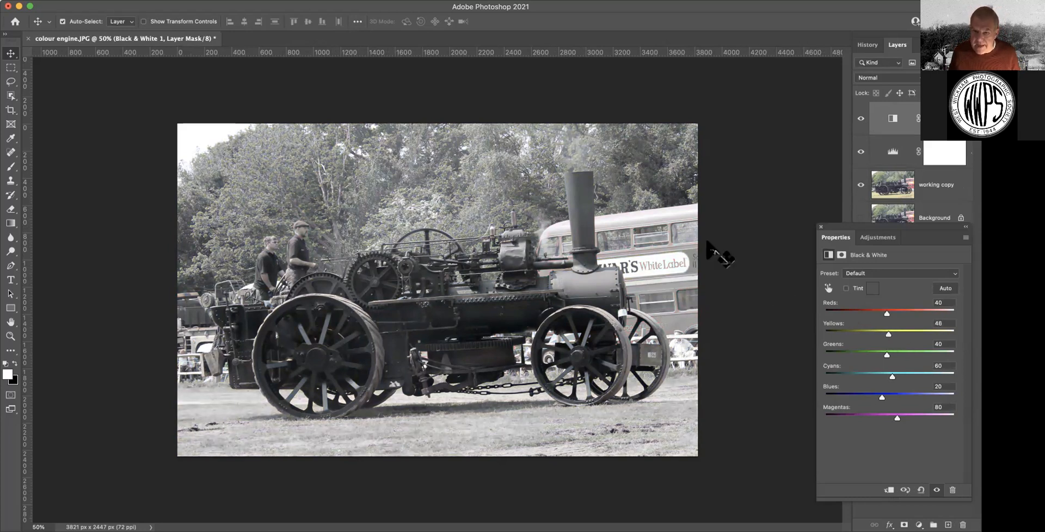
left_click_drag(886, 314, 879, 313)
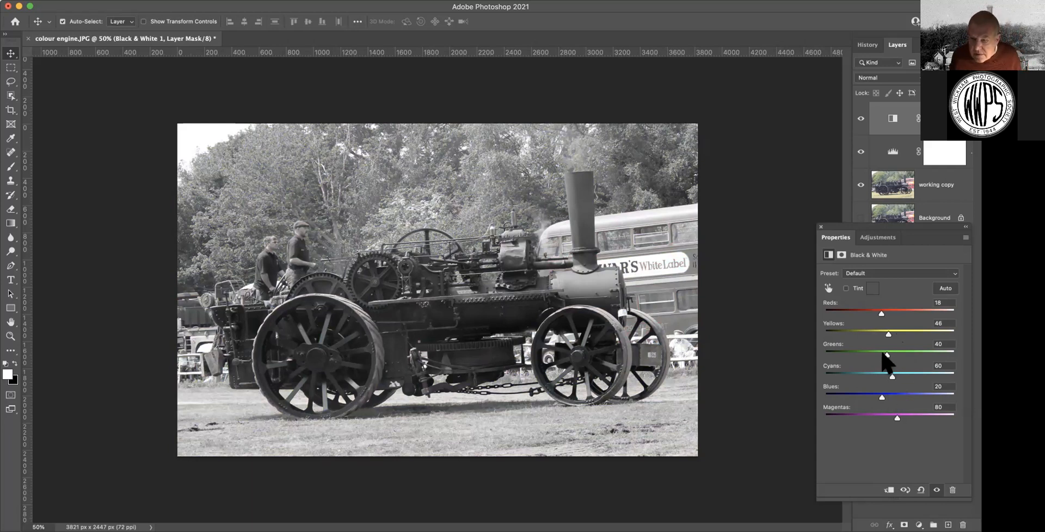
left_click(880, 354)
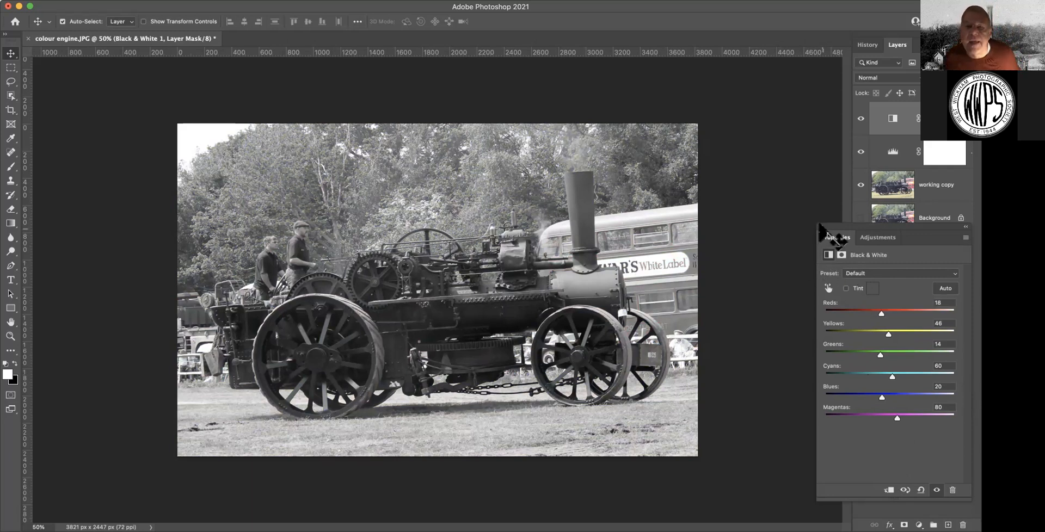
left_click(820, 226)
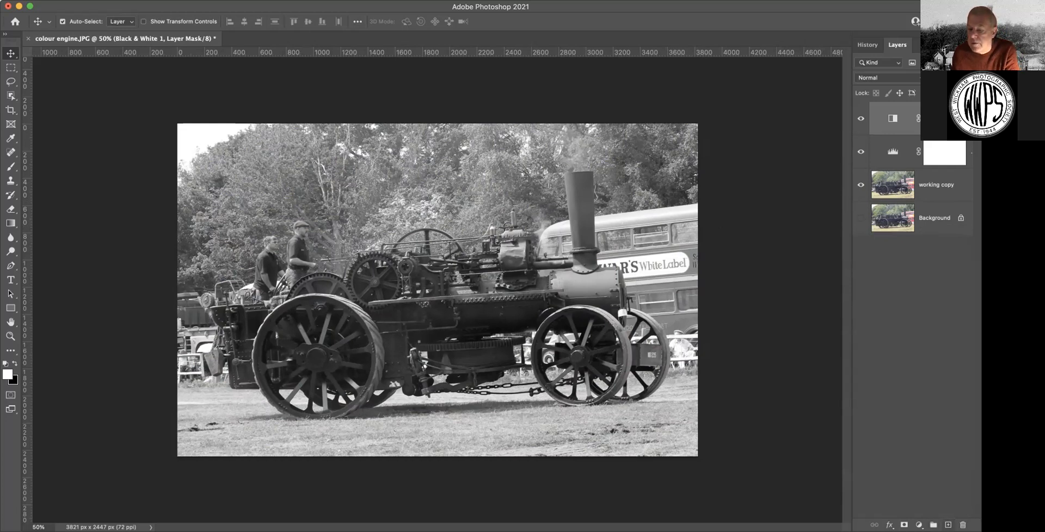
left_click(947, 524)
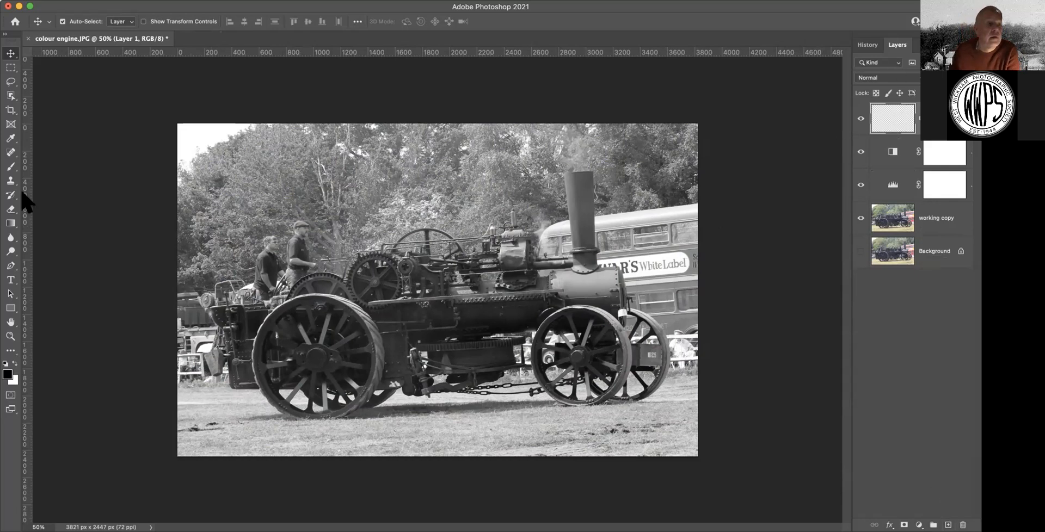
Set the Brush tool to a soft 300 px brush with 0% hardness
left_click(10, 166)
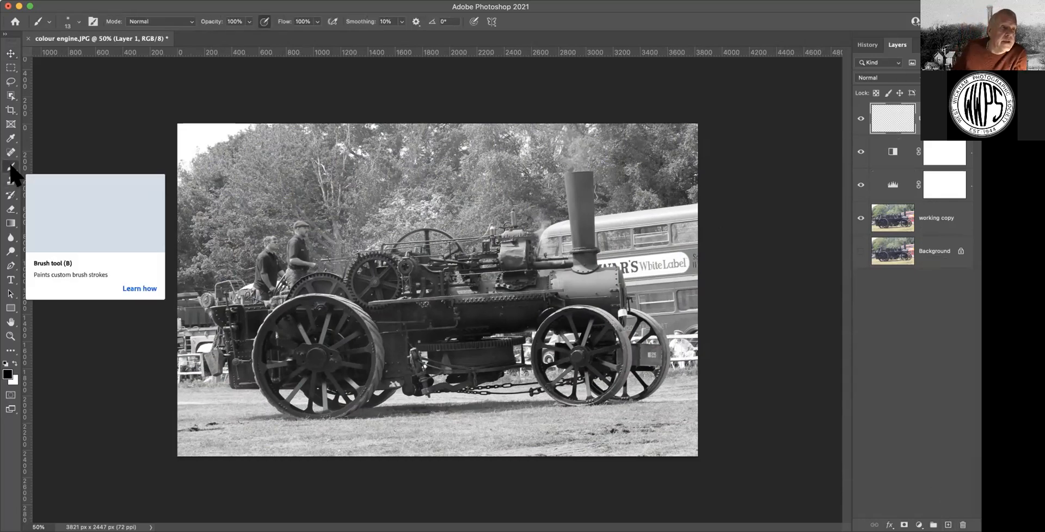
left_click(76, 22)
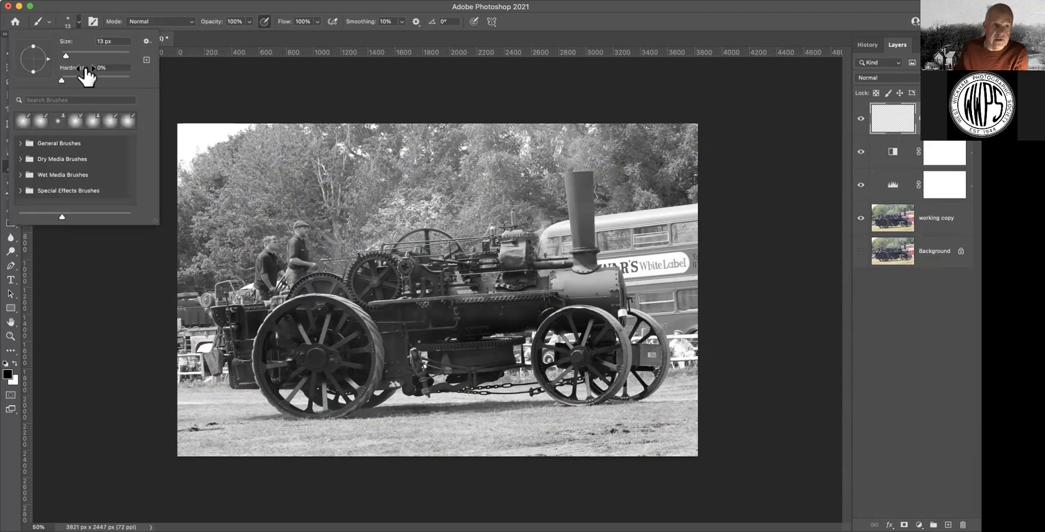
left_click_drag(103, 41, 70, 40)
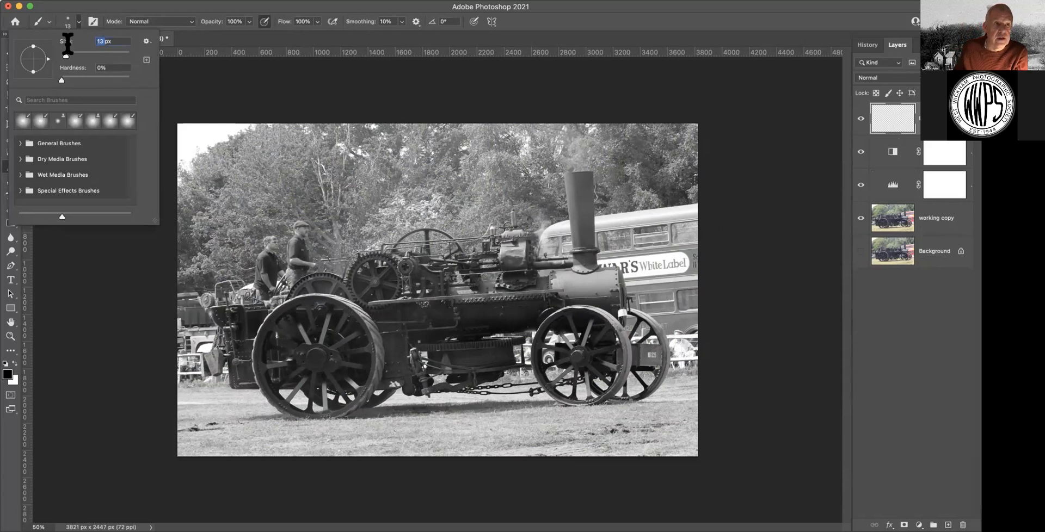
type("300")
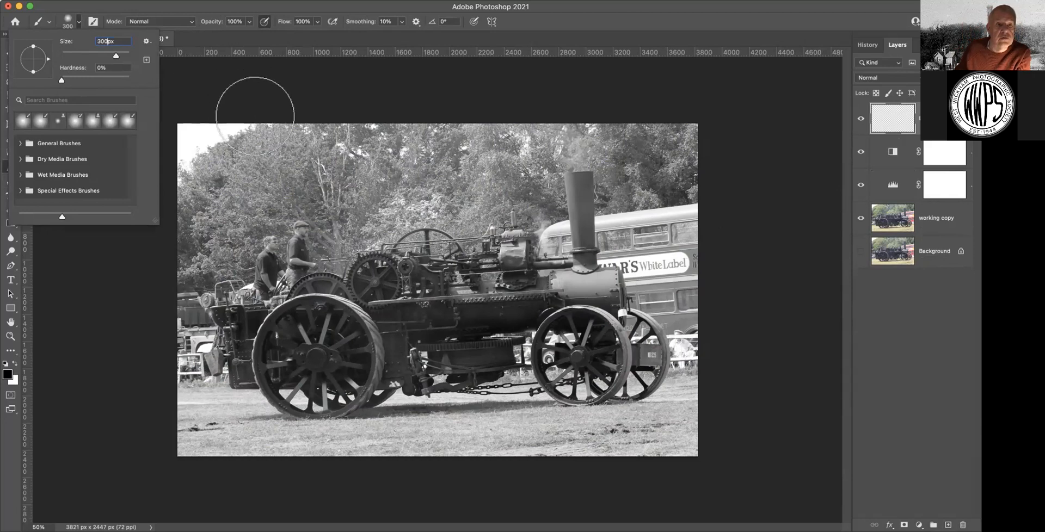
left_click(229, 99)
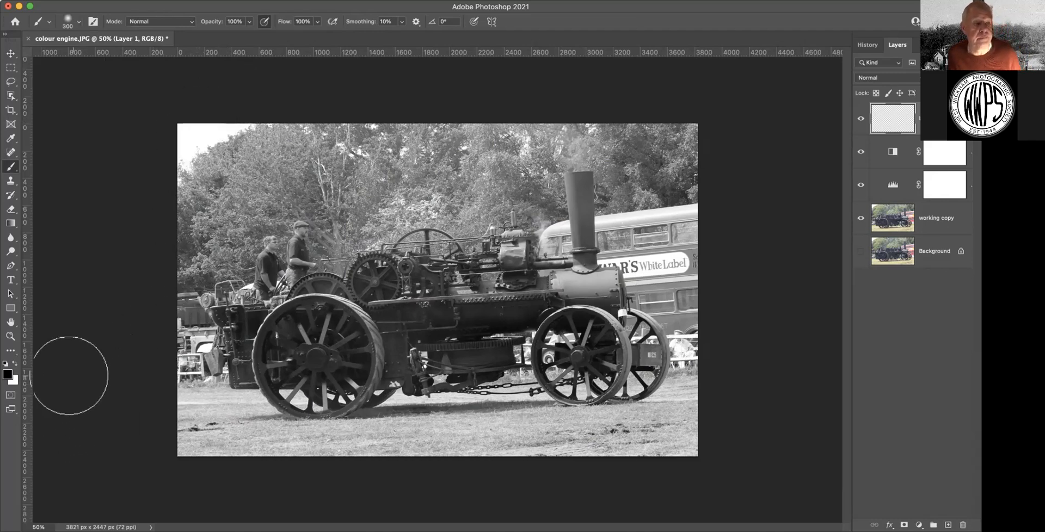
Make white the foreground colour and paint a soft vignette around the photo's edges on Layer 1
left_click(14, 363)
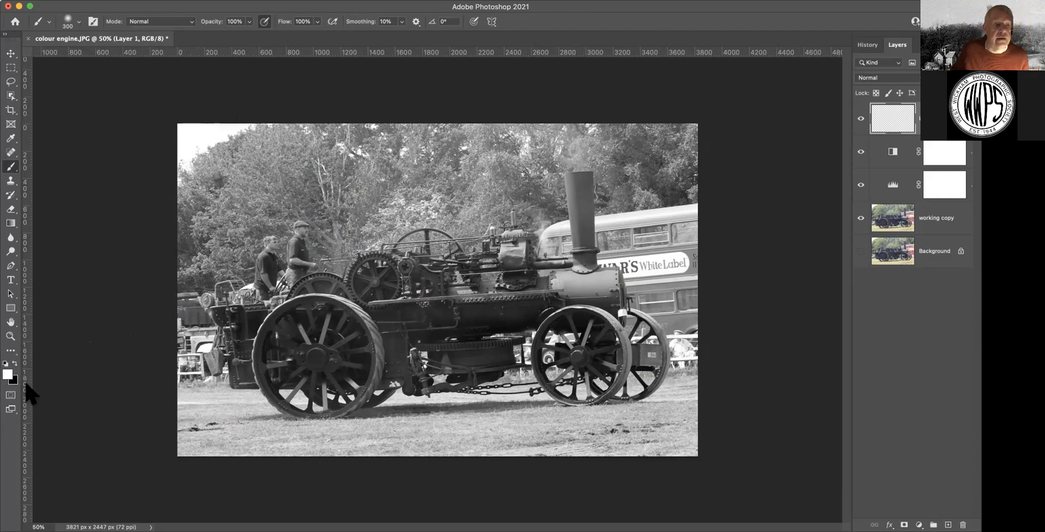
mouse_move(181, 145)
left_mouse_down()
mouse_move(181, 168)
mouse_move(225, 135)
mouse_move(338, 133)
mouse_move(222, 164)
mouse_move(182, 207)
mouse_move(168, 254)
mouse_move(171, 302)
mouse_move(208, 223)
mouse_move(240, 191)
mouse_move(198, 206)
mouse_move(277, 159)
mouse_move(353, 141)
mouse_move(274, 164)
mouse_move(234, 145)
mouse_move(420, 131)
mouse_move(690, 149)
mouse_move(664, 133)
mouse_move(678, 131)
mouse_move(616, 130)
mouse_move(682, 134)
mouse_move(687, 149)
mouse_move(638, 140)
mouse_move(682, 189)
mouse_move(699, 246)
mouse_move(645, 157)
mouse_move(682, 223)
mouse_move(703, 381)
mouse_move(703, 402)
mouse_move(655, 435)
mouse_move(700, 401)
mouse_move(625, 444)
mouse_move(508, 443)
mouse_move(624, 436)
mouse_move(576, 436)
mouse_move(405, 460)
mouse_move(336, 458)
mouse_move(504, 441)
mouse_move(261, 447)
mouse_move(193, 435)
mouse_move(168, 298)
mouse_move(182, 380)
mouse_move(210, 420)
mouse_move(300, 459)
mouse_move(205, 415)
mouse_move(279, 397)
left_mouse_up()
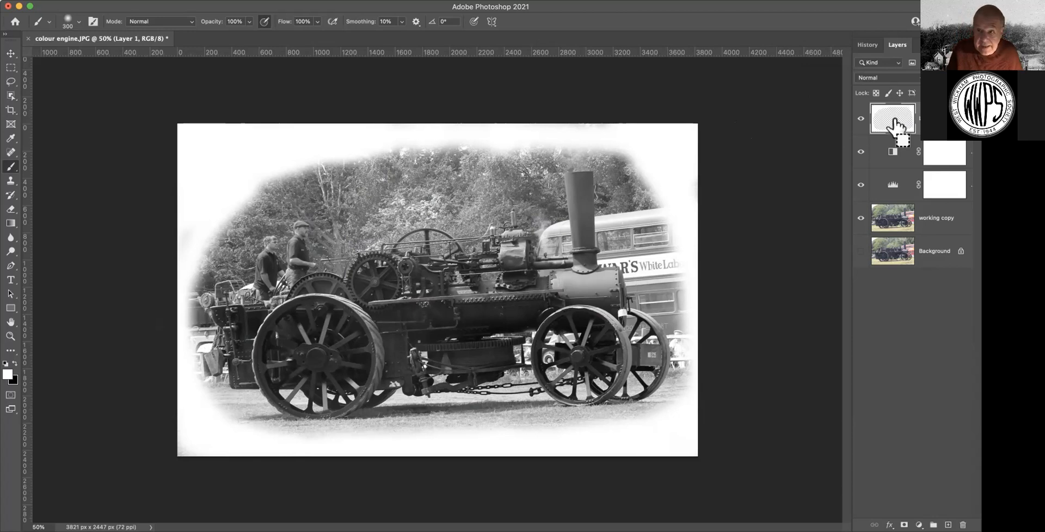
Stamp visible layers into Layer 2, then hide Layer 1, both adjustments and working copy
key("super+alt+shift+e")
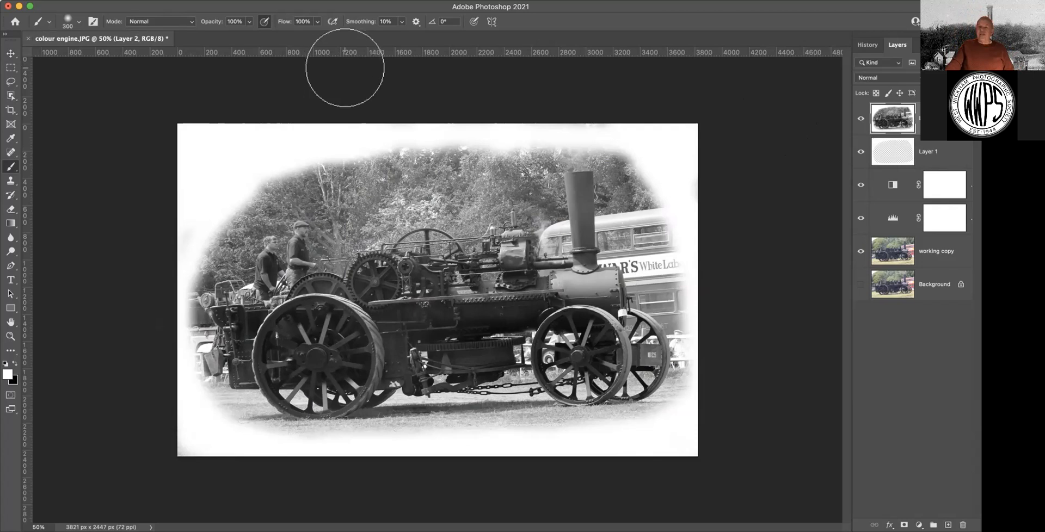
left_click(861, 152)
left_click(861, 184)
left_click(861, 218)
left_click(860, 251)
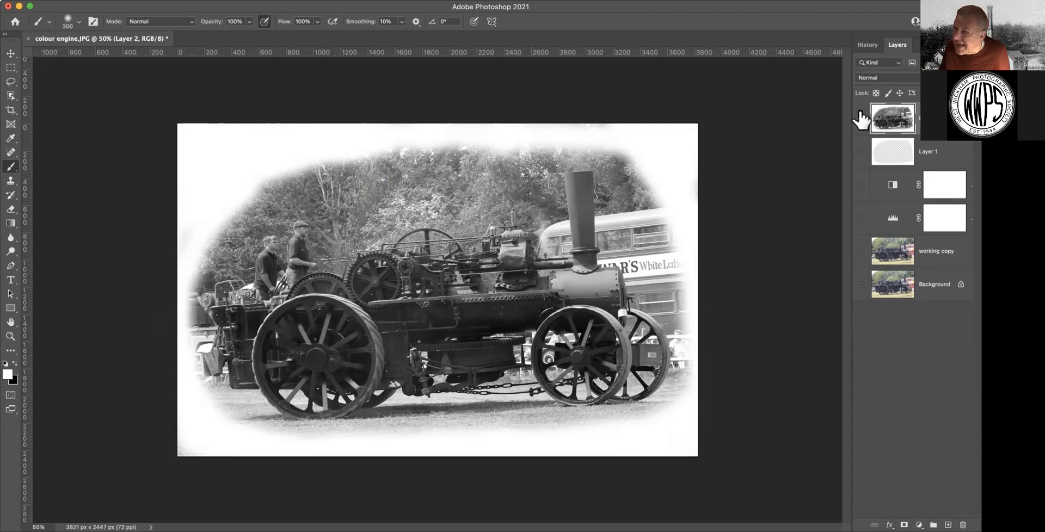
left_click(862, 285)
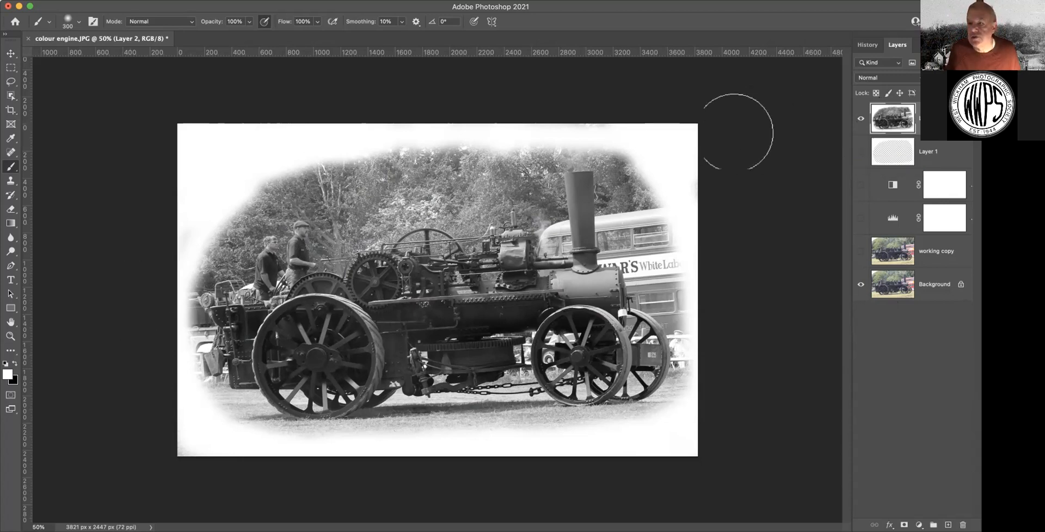
Hide Layer 2, show Layer 1, both adjustments and working copy, and hide Background
left_click(860, 127)
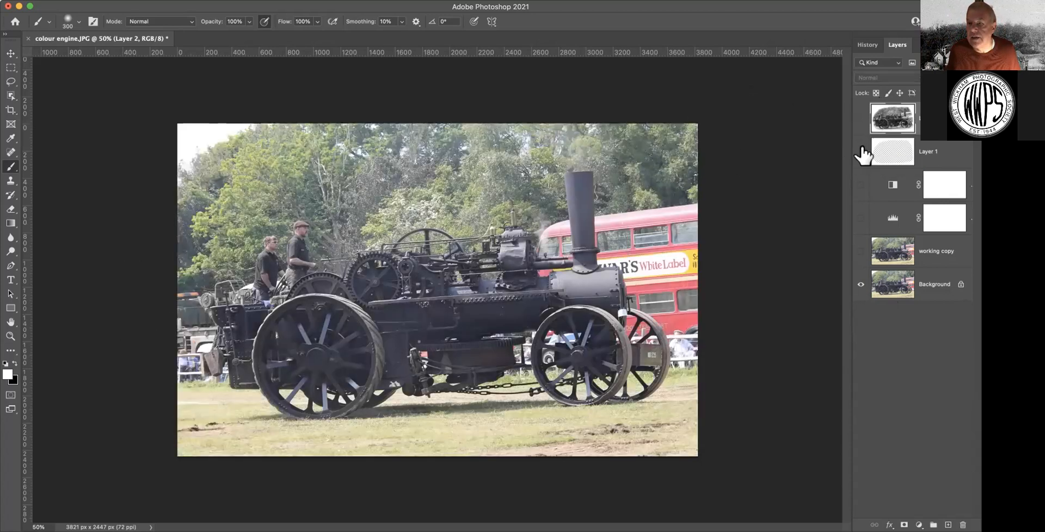
left_click(860, 151)
left_click_drag(860, 185, 861, 294)
left_click(860, 285)
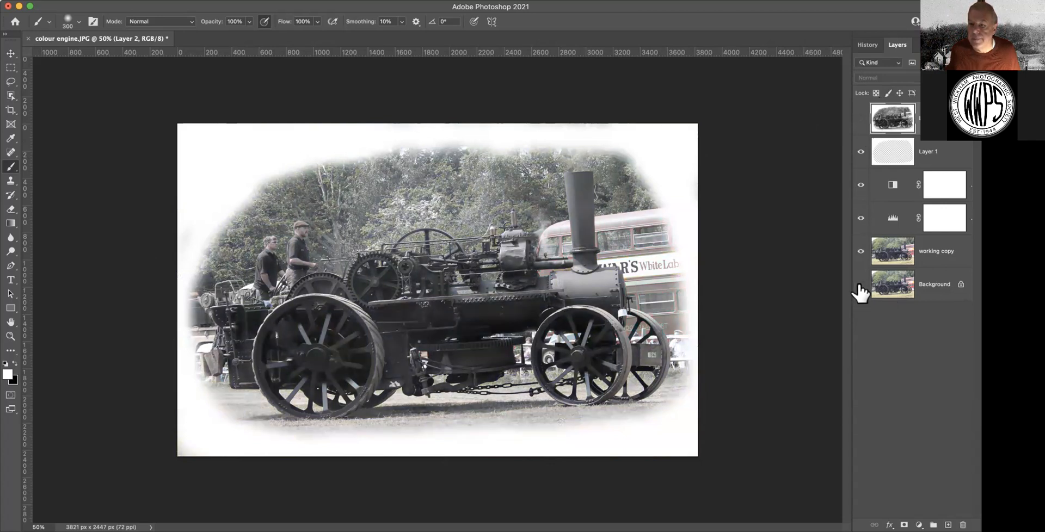
Set the foreground colour to bright red #ea1a1a and return to the Brush tool
left_click(8, 374)
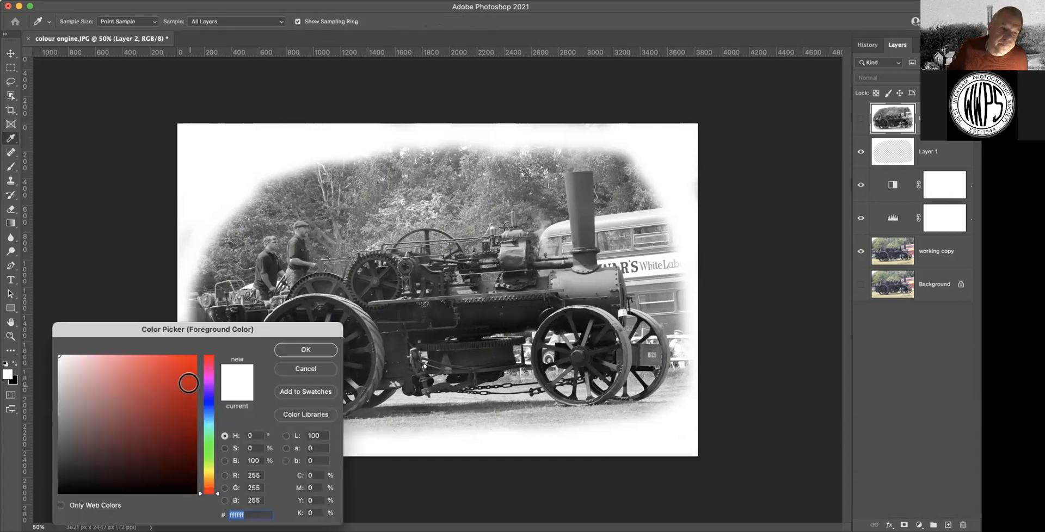
left_click(182, 367)
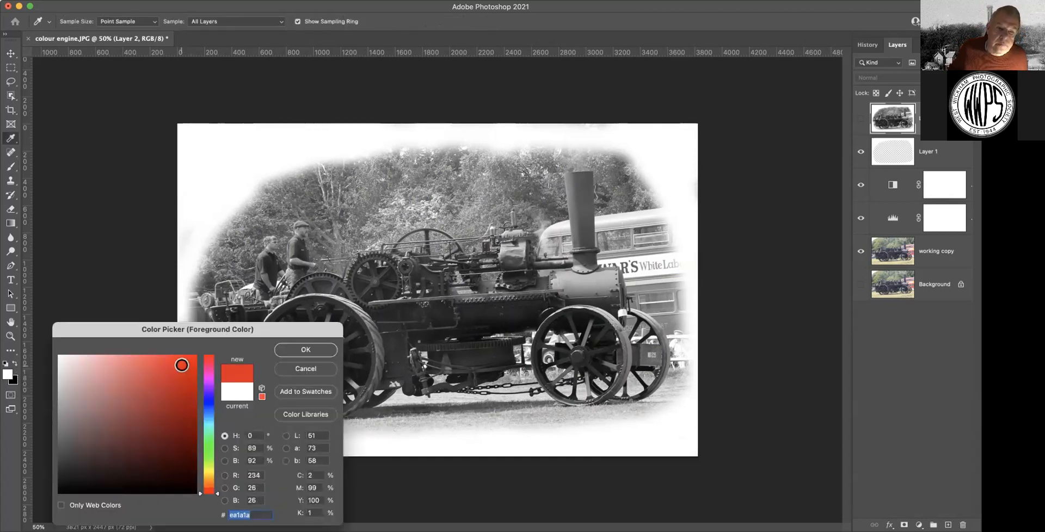
left_click(306, 350)
key("b")
Dismiss the hidden-layer warning, keep red as the colour, and make Layer 1 the active layer
left_click(260, 161)
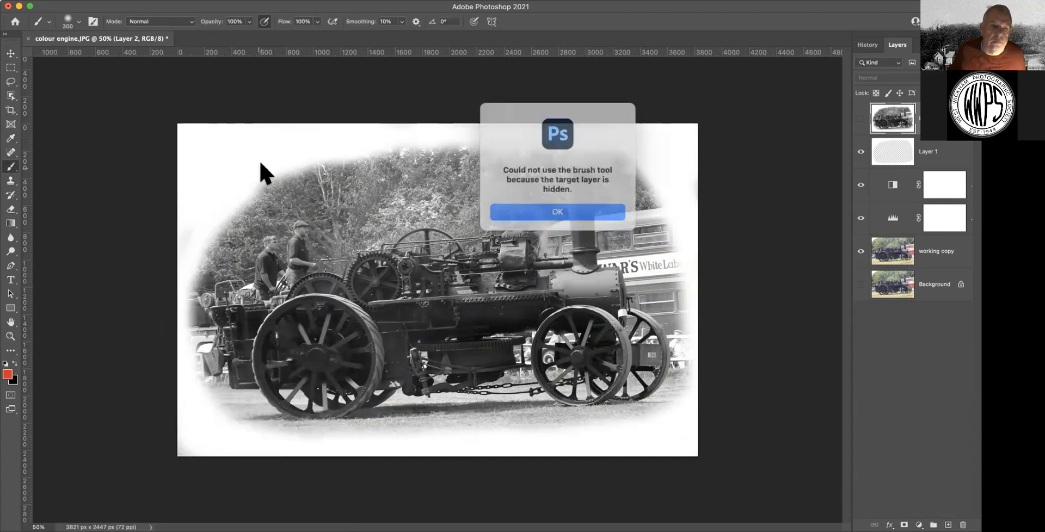
left_click(561, 207)
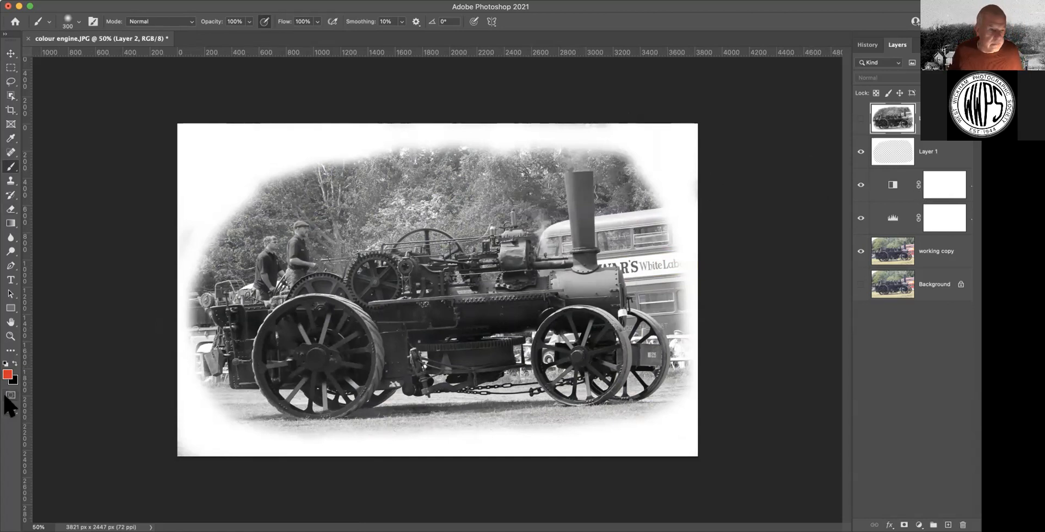
left_click(7, 374)
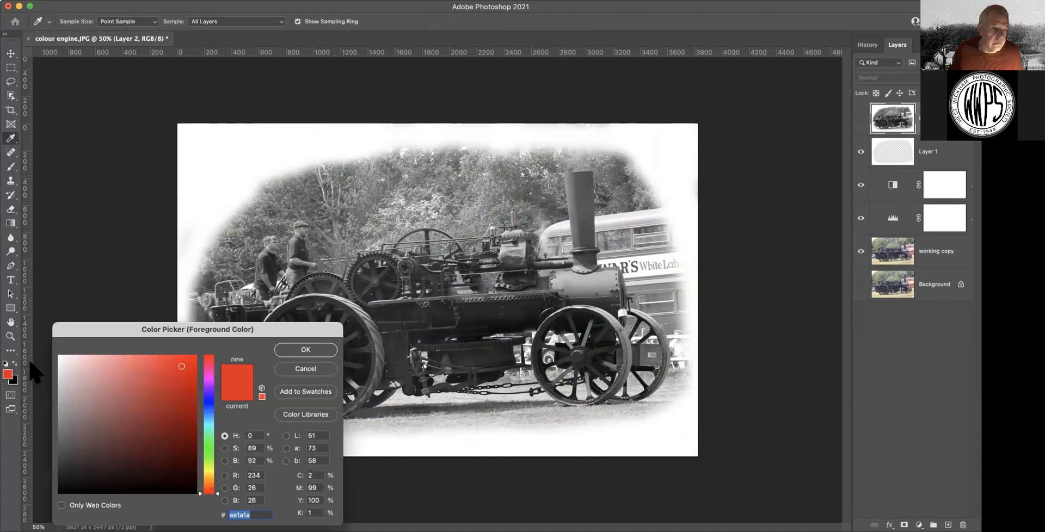
left_click(310, 350)
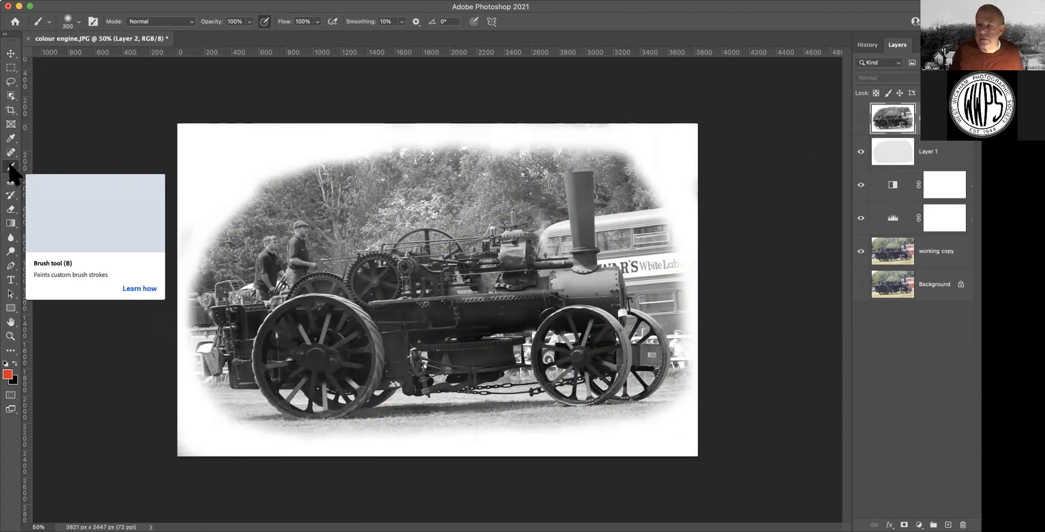
left_click(907, 153)
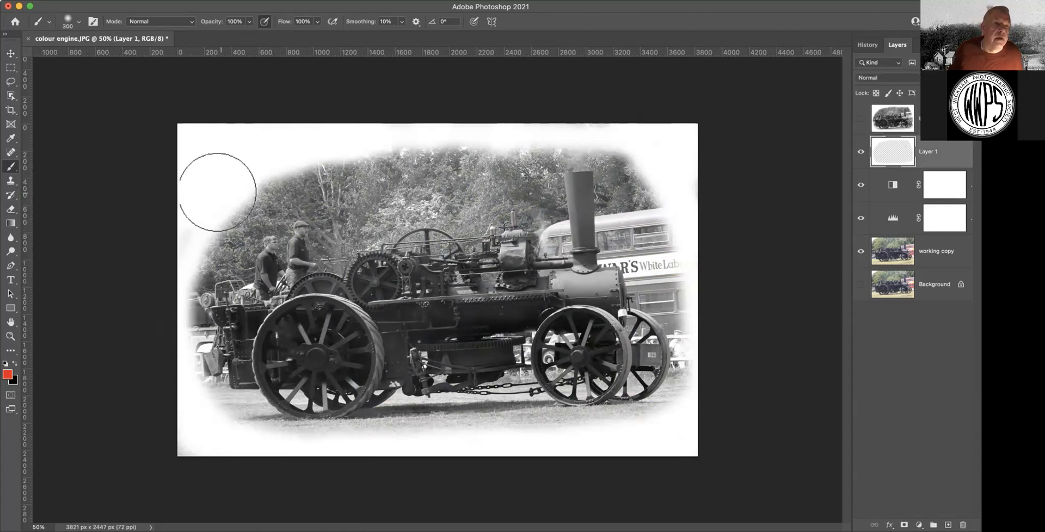
mouse_move(195, 192)
left_mouse_down()
mouse_move(261, 150)
mouse_move(227, 157)
mouse_move(209, 142)
mouse_move(220, 136)
mouse_move(225, 175)
mouse_move(206, 206)
mouse_move(386, 156)
mouse_move(288, 155)
mouse_move(276, 142)
mouse_move(216, 138)
mouse_move(179, 165)
mouse_move(174, 254)
mouse_move(213, 222)
mouse_move(221, 197)
mouse_move(193, 218)
mouse_move(198, 108)
mouse_move(182, 122)
mouse_move(286, 119)
mouse_move(278, 141)
mouse_move(240, 170)
mouse_move(294, 137)
mouse_move(360, 131)
left_mouse_up()
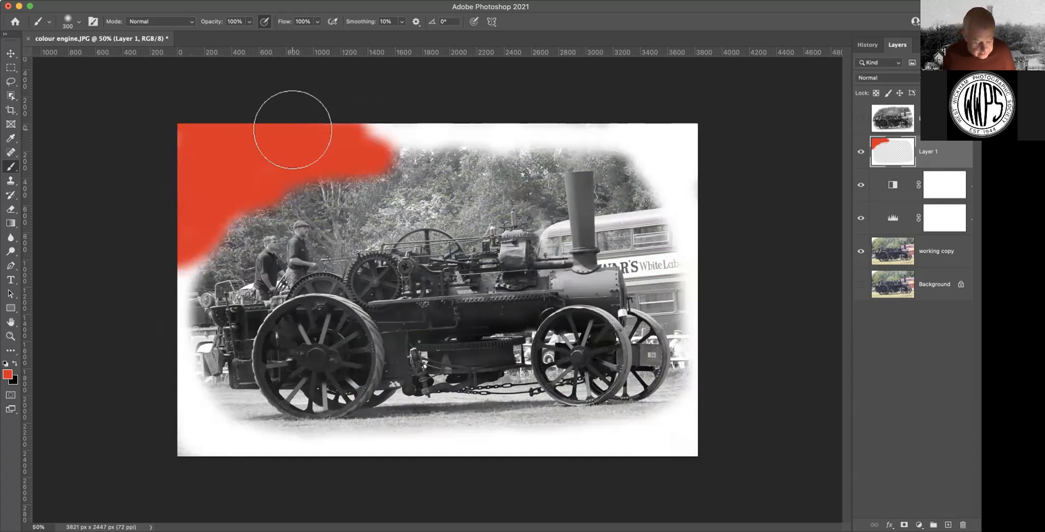
key("BackSpace")
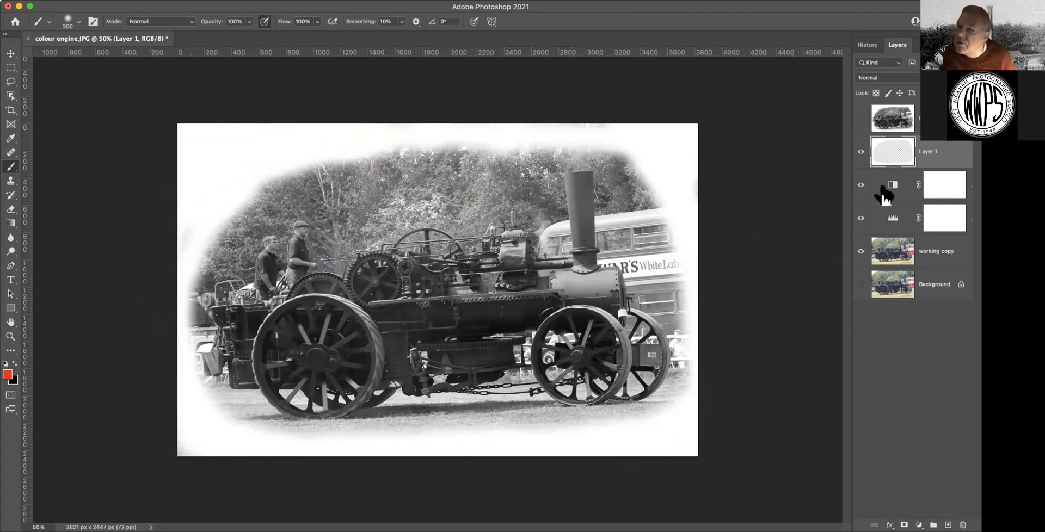
Change the engine photo's Levels 1 midtones from 1.17 to 1.09
left_click(891, 222)
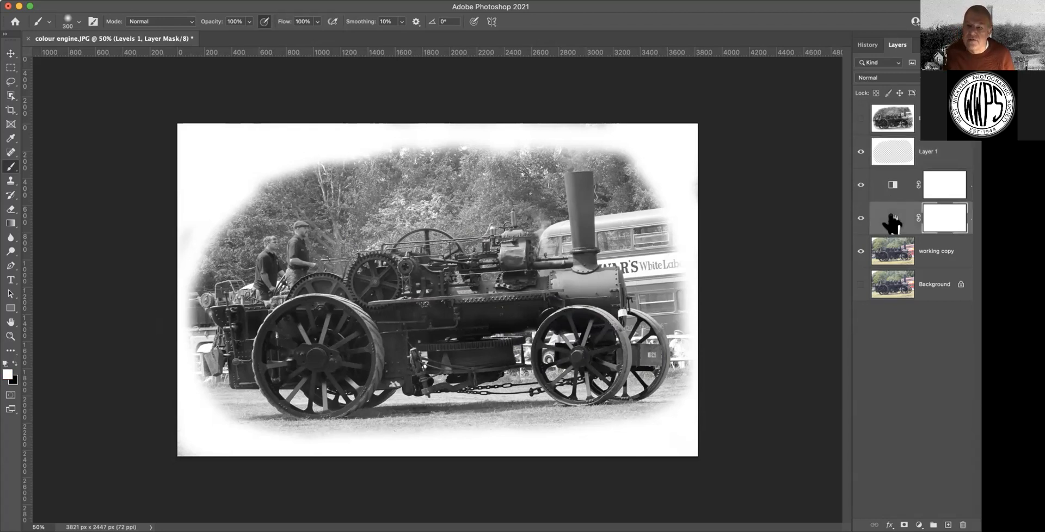
double_click(890, 222)
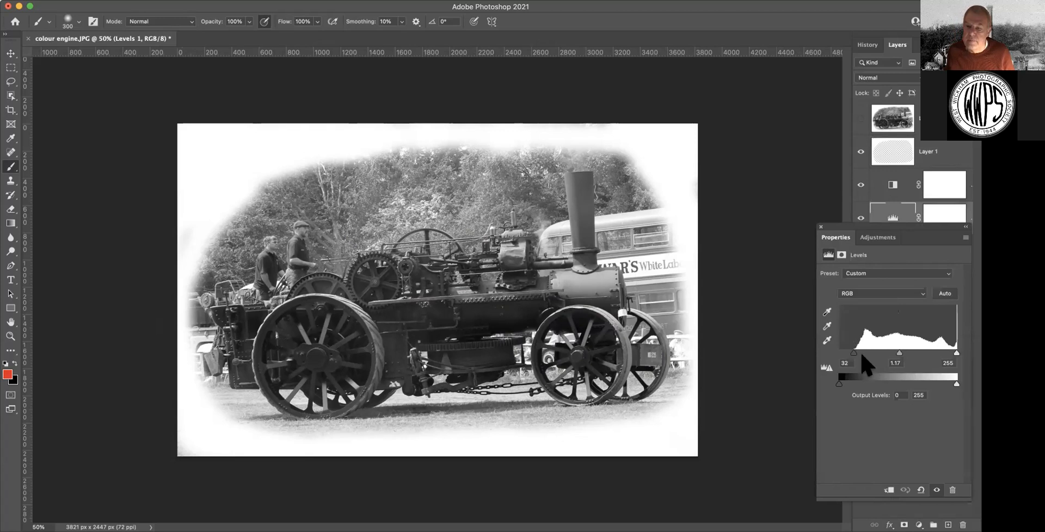
left_click_drag(898, 354, 902, 354)
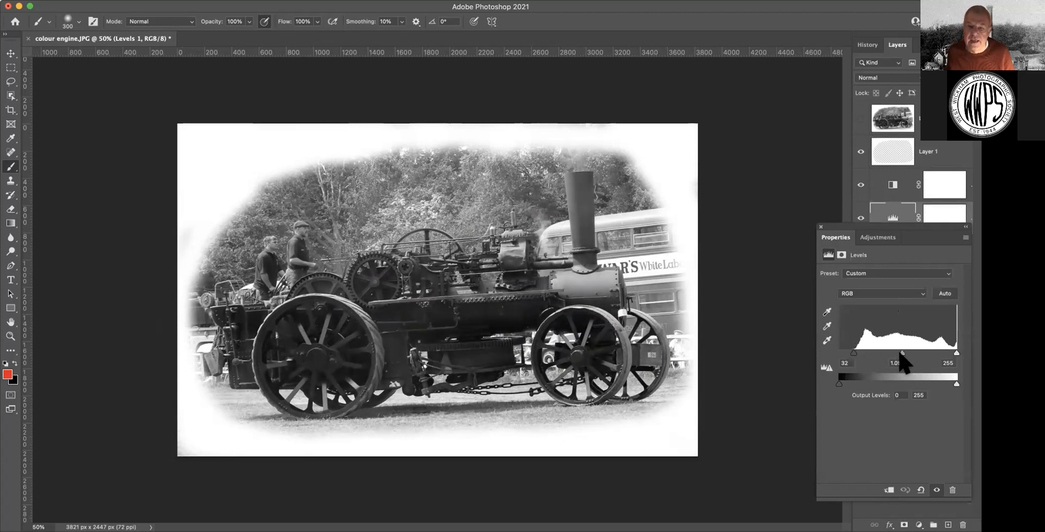
left_click(821, 226)
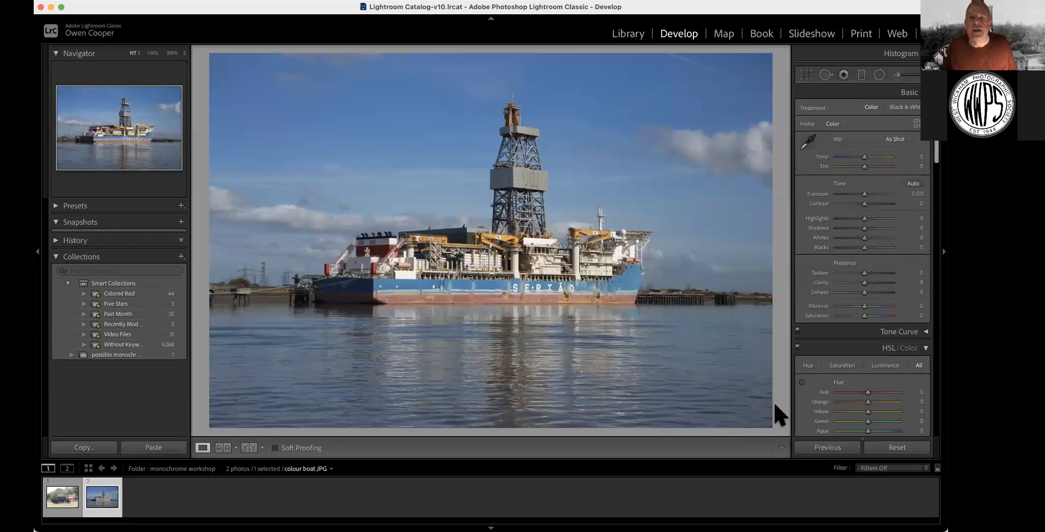
Show colour boat.JPG from the monochrome workshop folder in the Library module
left_click(631, 35)
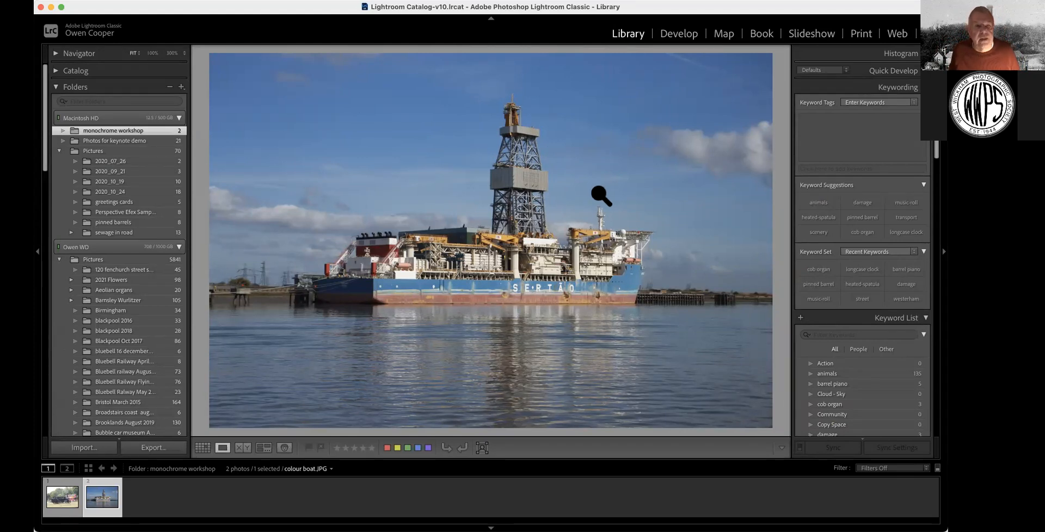
Bring colour boat.JPG back into the Develop module for editing
left_click(680, 35)
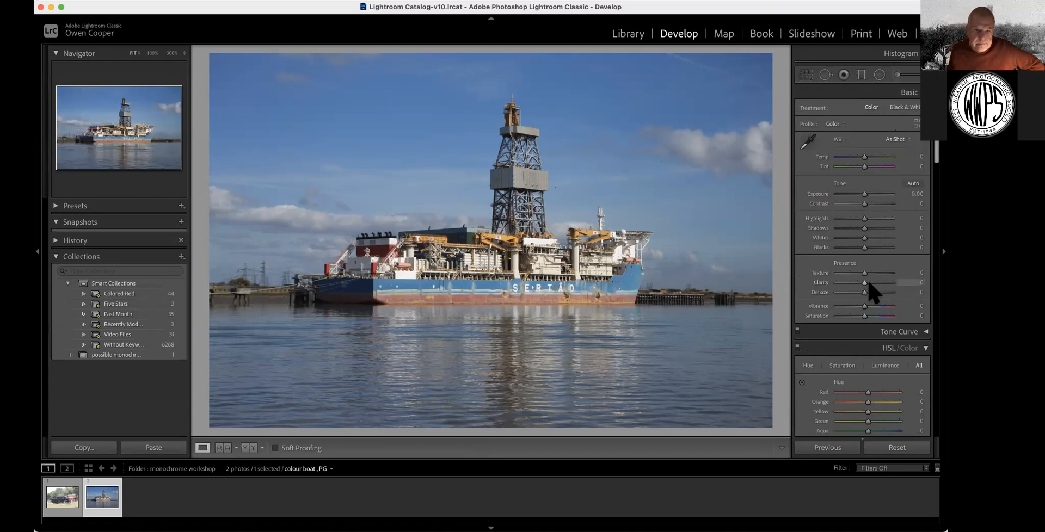
Set Clarity to +21 and Dehaze to +16 on colour boat.JPG
left_click_drag(869, 283, 870, 292)
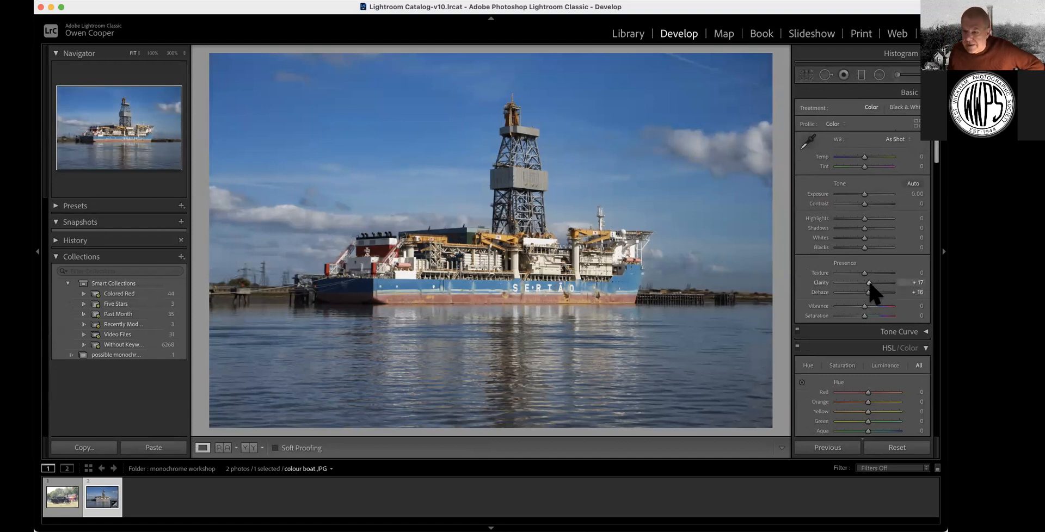
left_click_drag(869, 283, 871, 283)
scroll(870, 110, "down", 1)
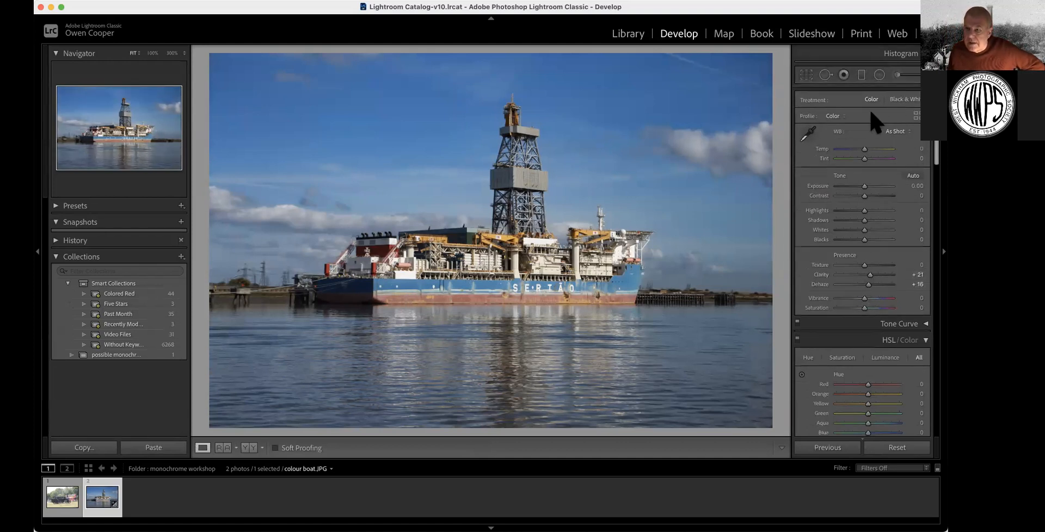
scroll(845, 106, "up", 1)
scroll(905, 105, "down", 1)
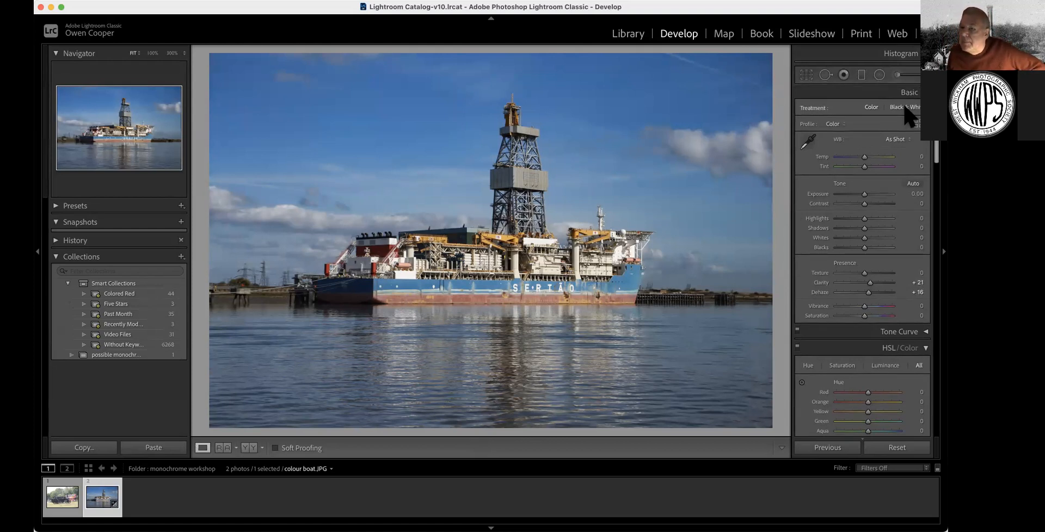
Switch the boat photo to Black & White and browse the available profile groups
left_click(904, 106)
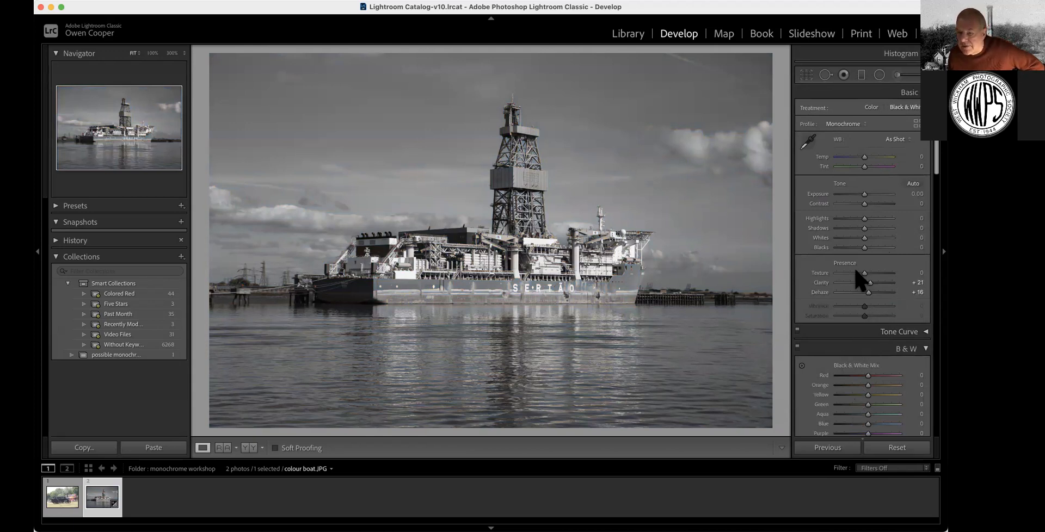
scroll(858, 139, "down", 1)
scroll(916, 119, "up", 1)
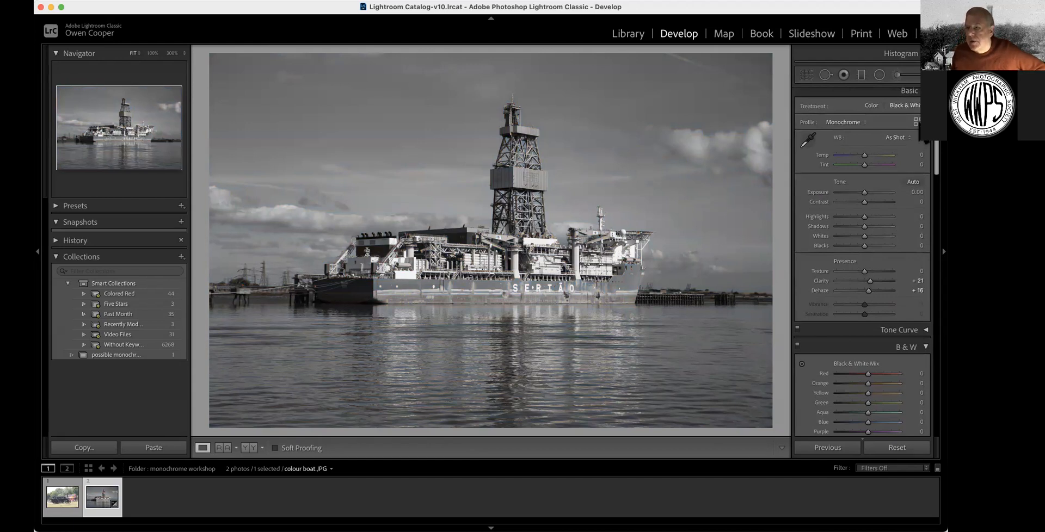
left_click(916, 122)
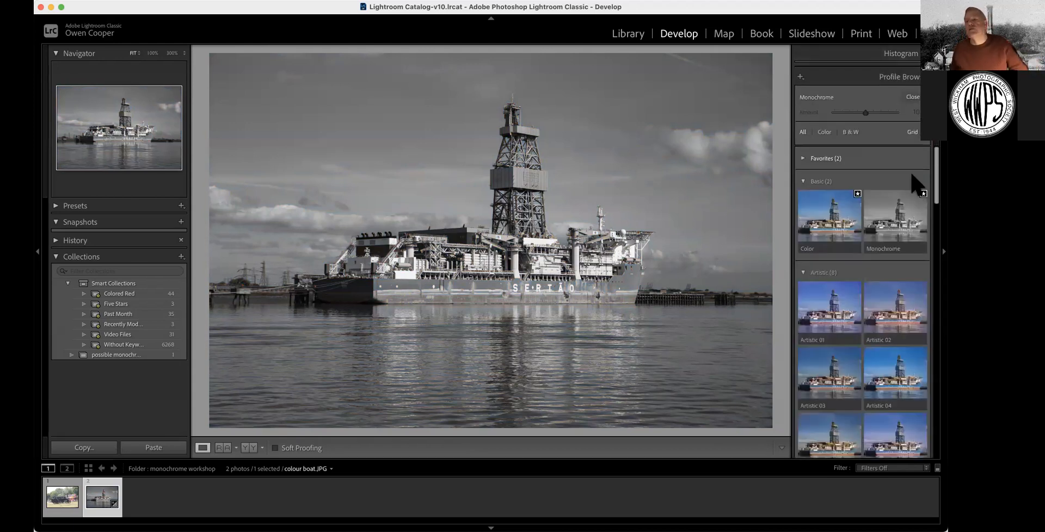
scroll(904, 203, "down", 3)
scroll(895, 196, "down", 5)
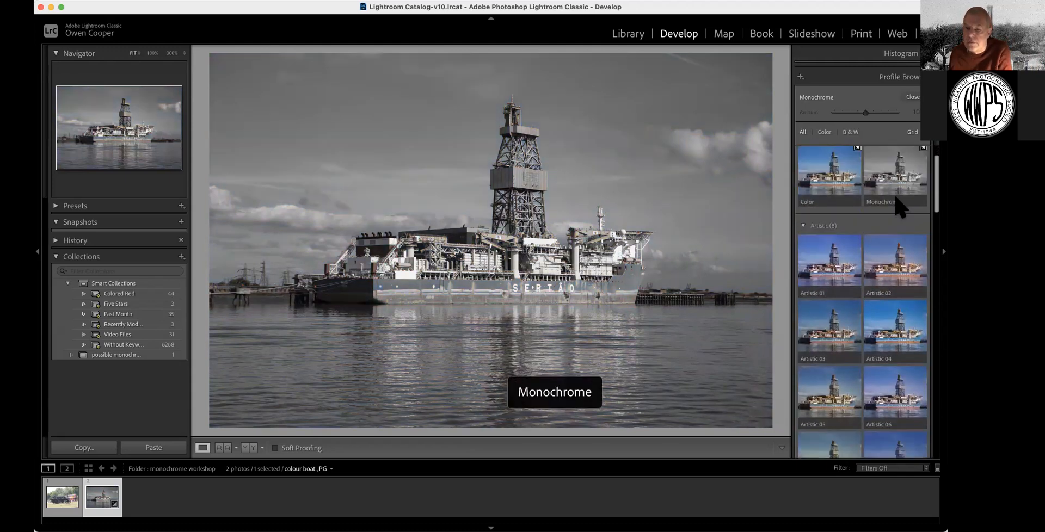
scroll(898, 207, "down", 5)
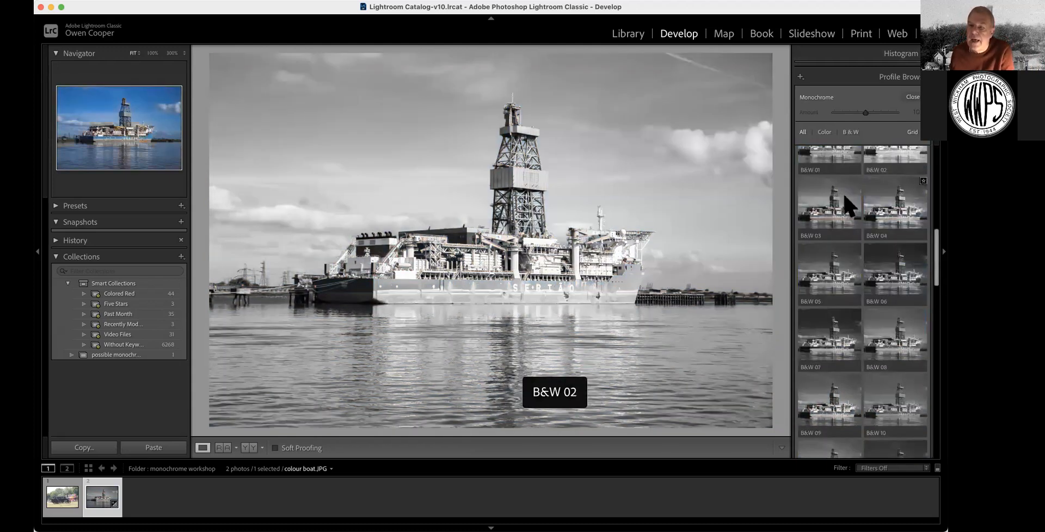
scroll(835, 200, "down", 1)
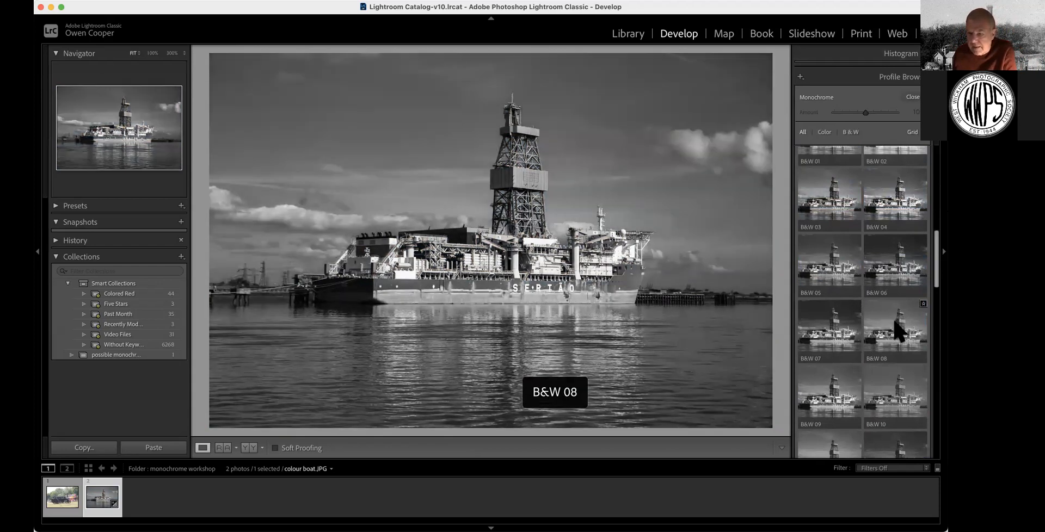
scroll(895, 322, "up", 1)
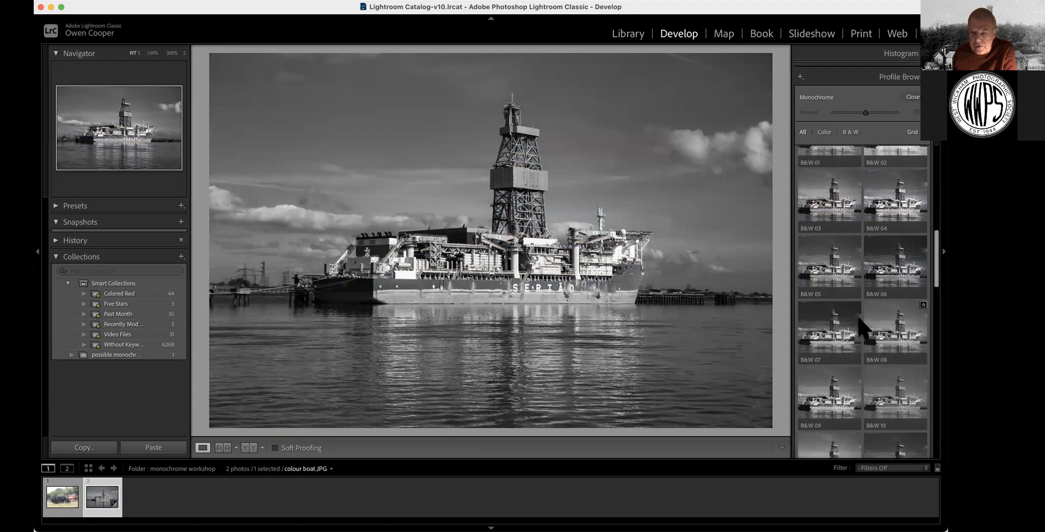
Apply the B&W 08 profile, collapse the Artistic and B&W groups, and close the browser
left_click(908, 324)
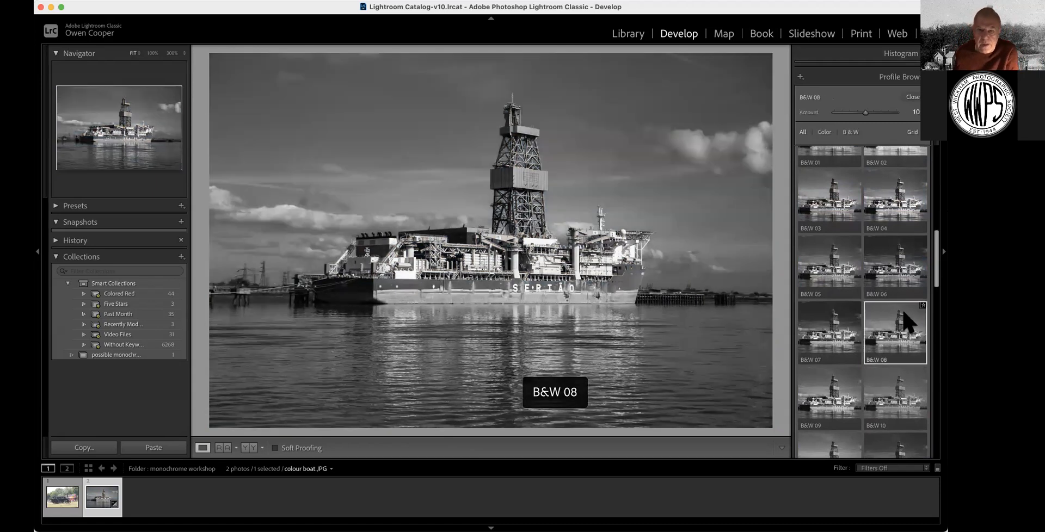
scroll(914, 229, "down", 5)
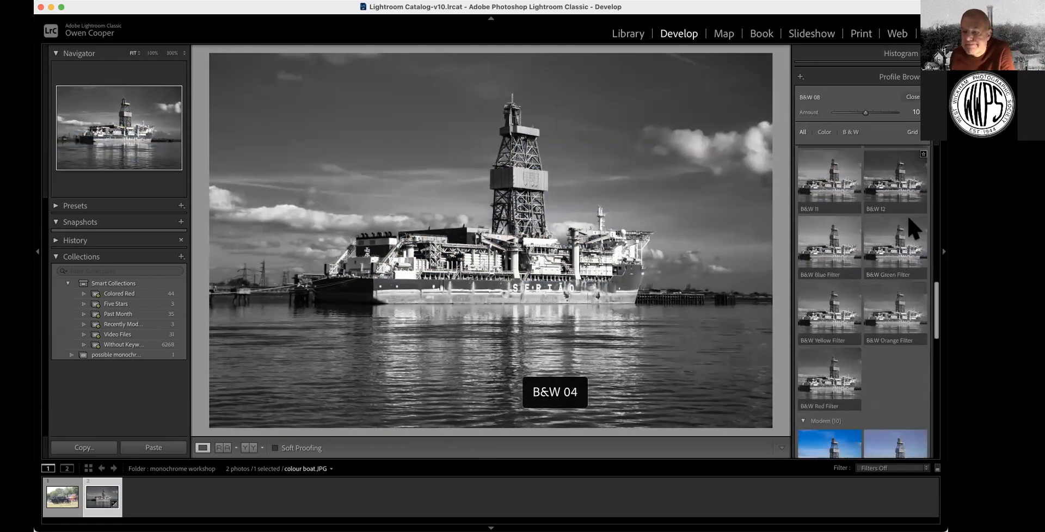
scroll(914, 228, "up", 10)
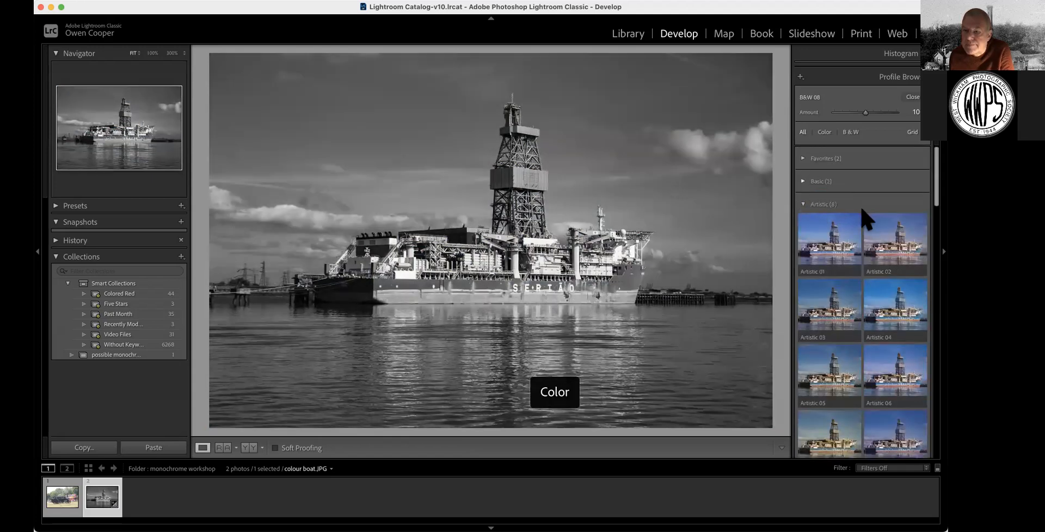
left_click(803, 204)
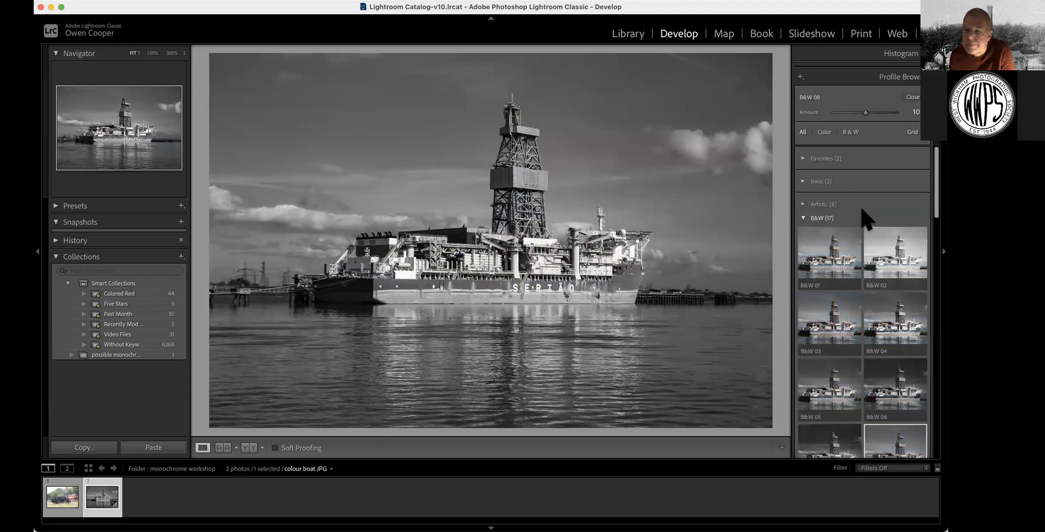
left_click(822, 217)
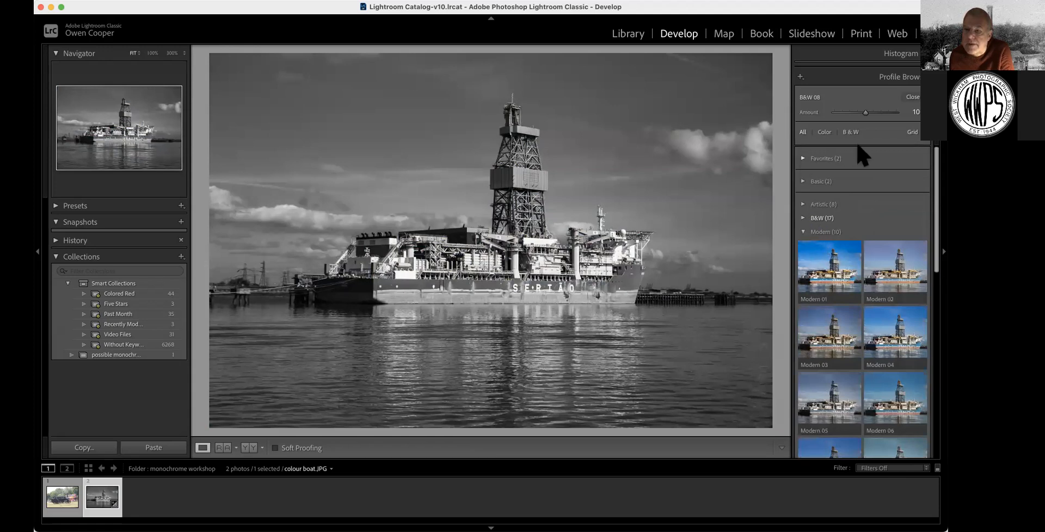
scroll(855, 165, "down", 8)
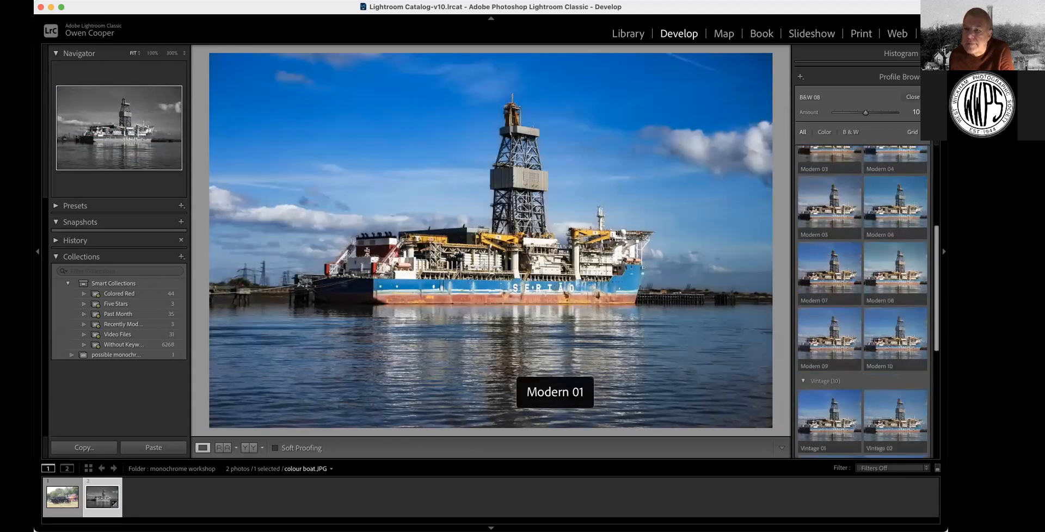
left_click(913, 98)
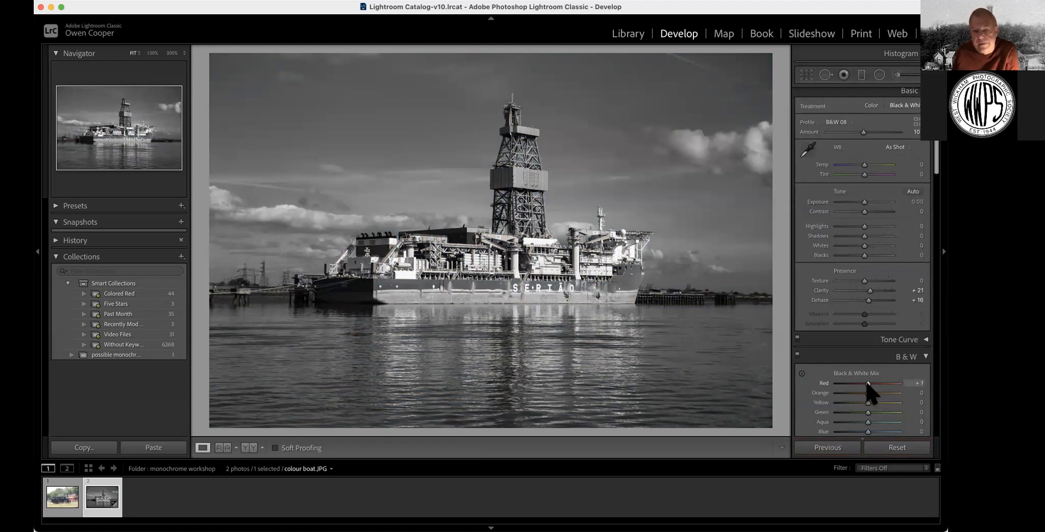
Set the B&W mix to Red −100 and Blue −8, and compare against the colour original
left_click_drag(870, 384, 835, 385)
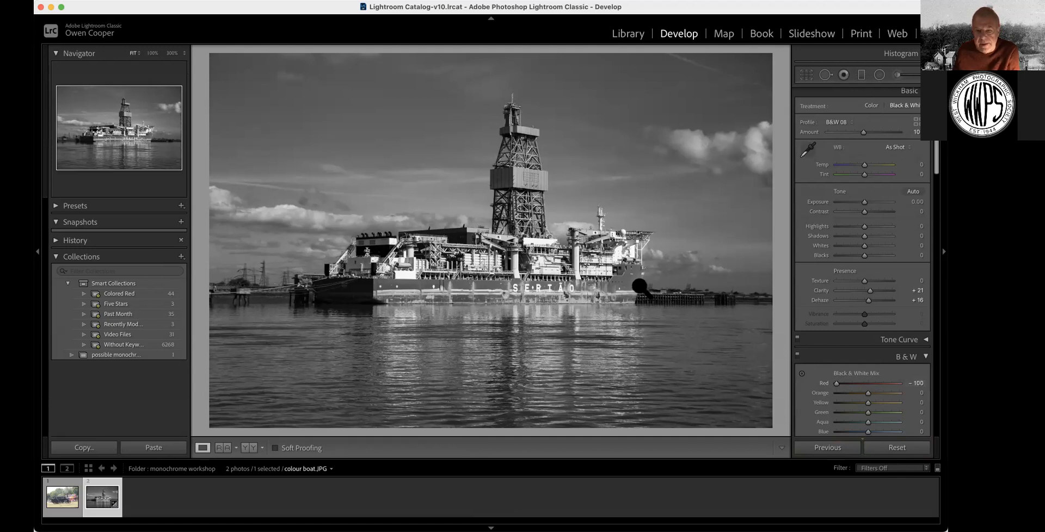
mouse_move(867, 434)
left_mouse_down()
mouse_move(856, 435)
mouse_move(865, 435)
left_mouse_up()
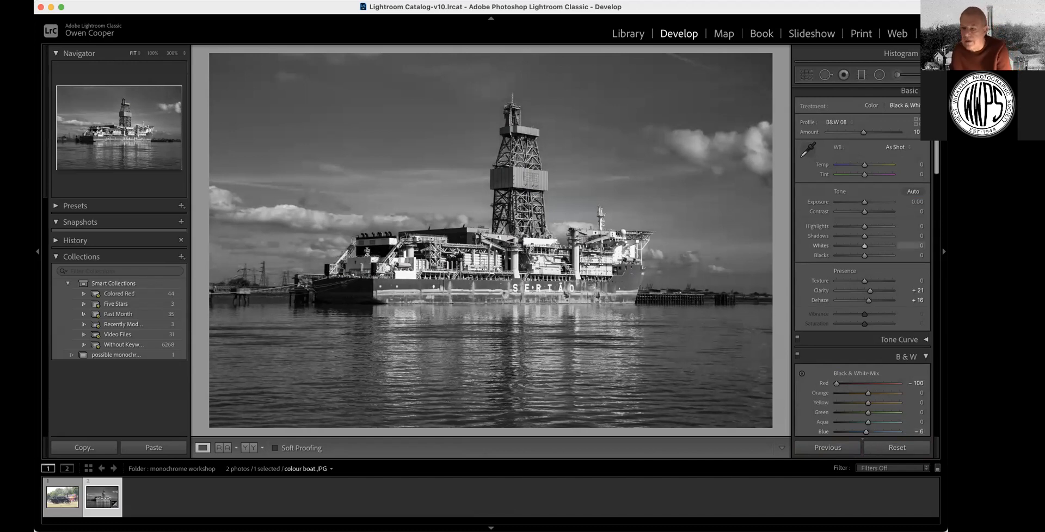
scroll(855, 367, "down", 5)
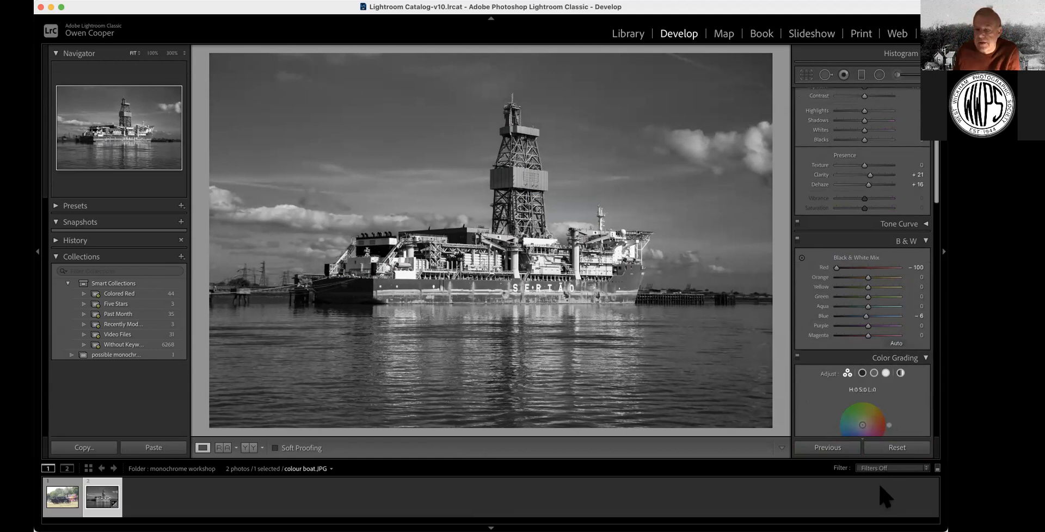
left_click(248, 448)
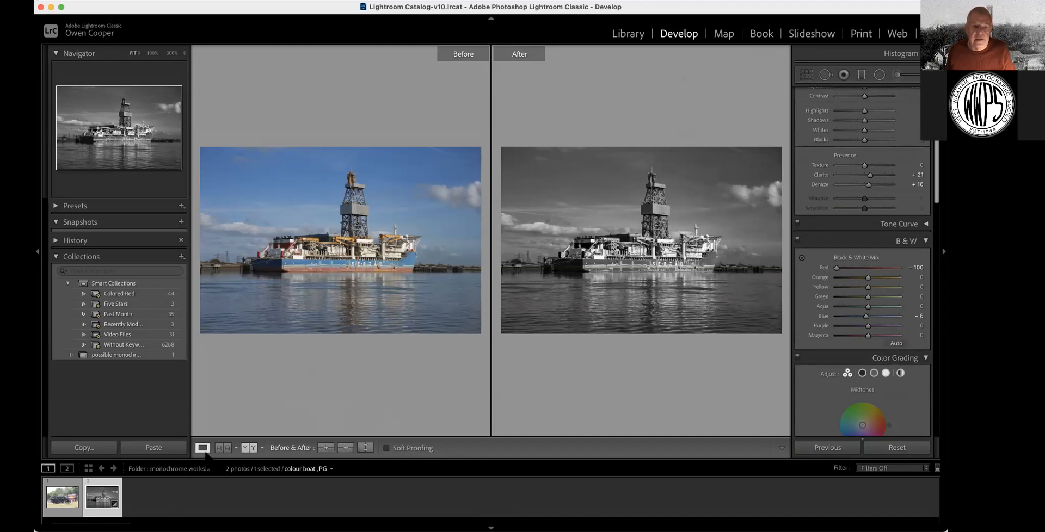
left_click(203, 448)
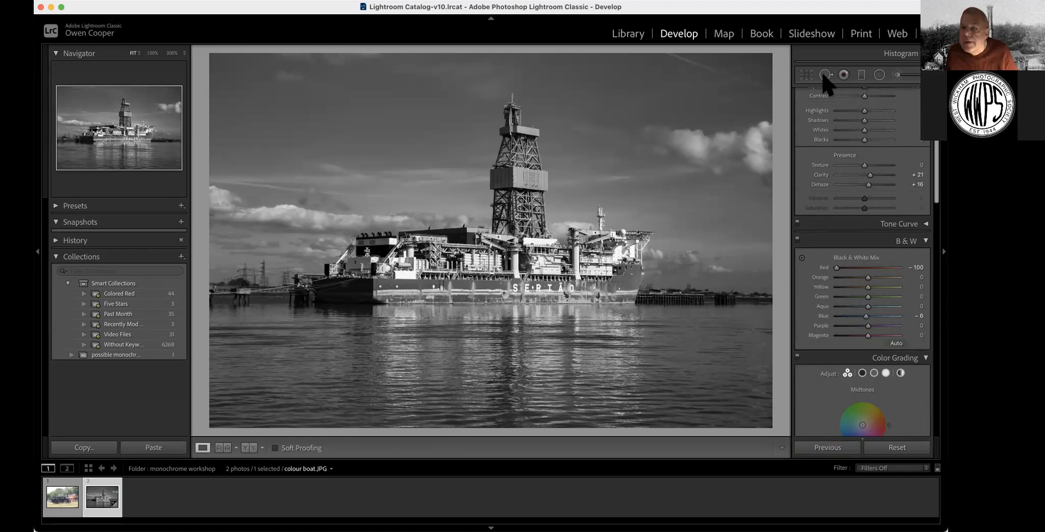
Add an inverted radial filter over the upper-right sky with Exposure −0.28 and Contrast 28
left_click(879, 75)
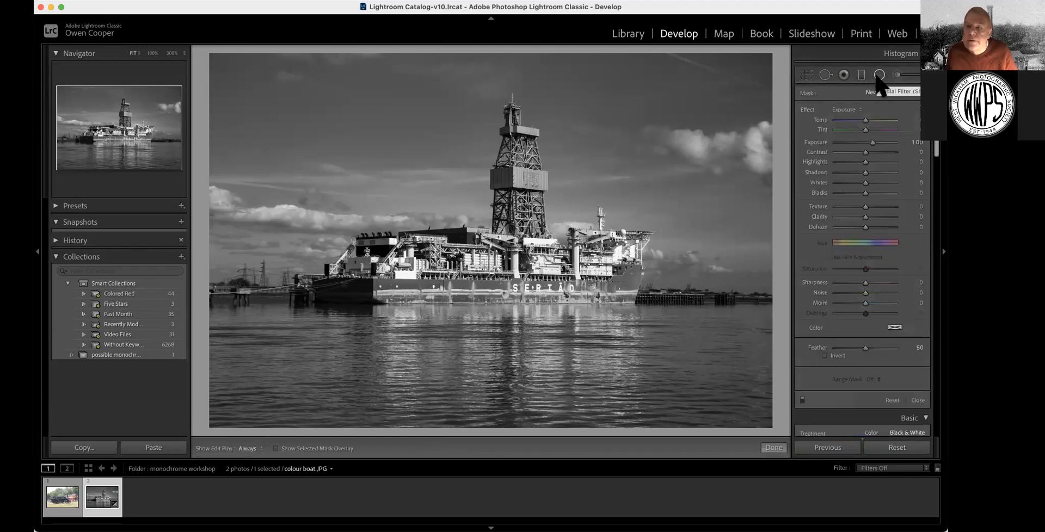
left_click_drag(631, 107, 740, 210)
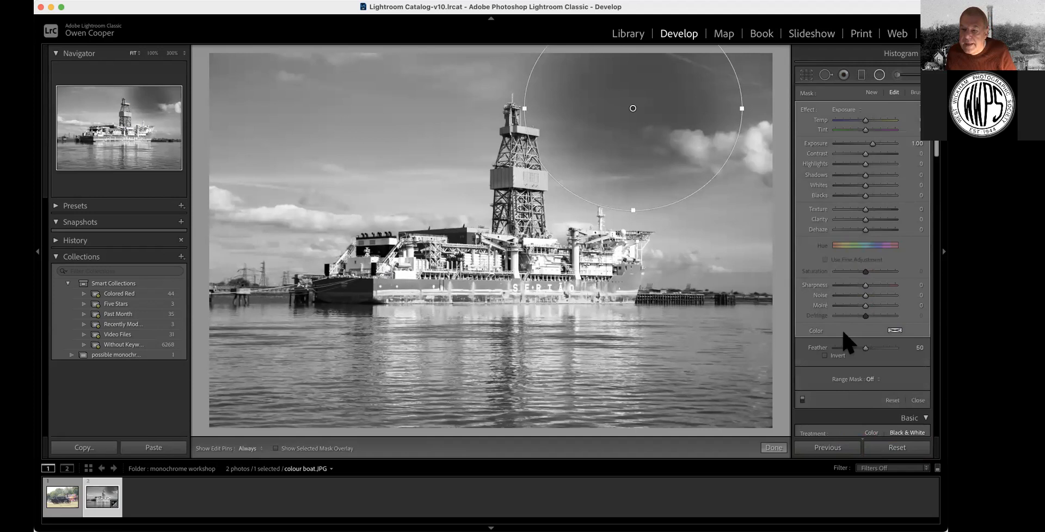
left_click(825, 356)
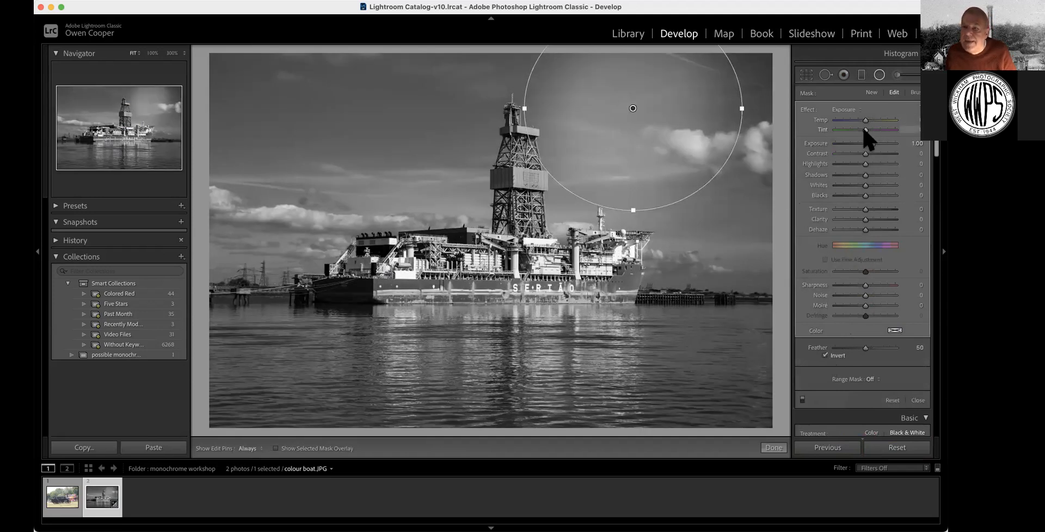
mouse_move(871, 143)
left_mouse_down()
mouse_move(857, 143)
mouse_move(873, 156)
left_mouse_up()
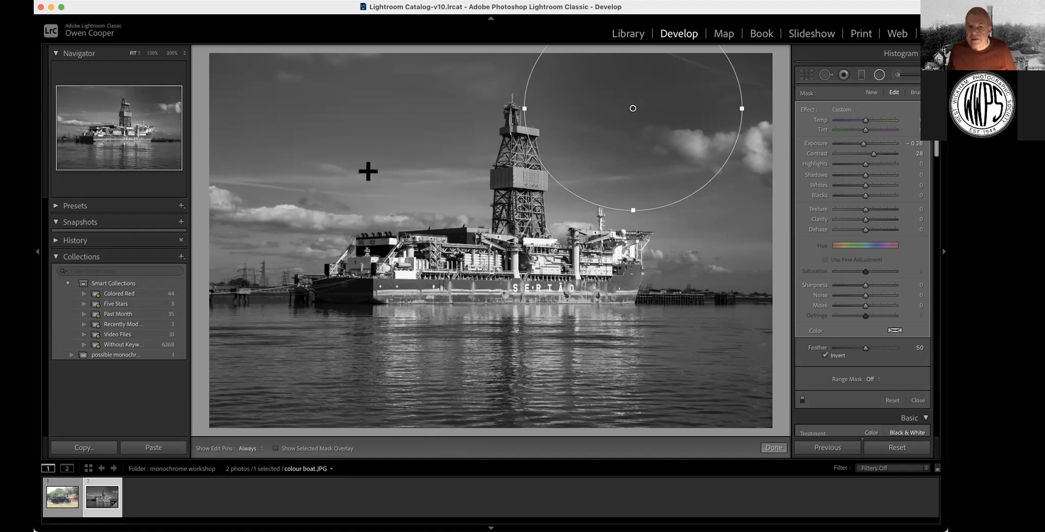
Add a level graduated filter from the sky top at Exposure −0.21, Contrast 40, then expand History
left_click(861, 76)
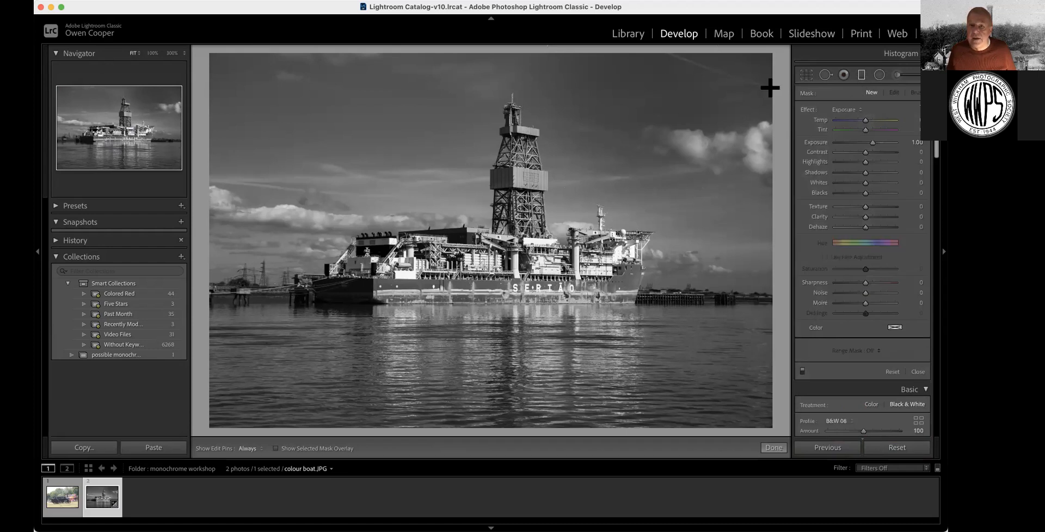
left_click_drag(497, 54, 490, 218)
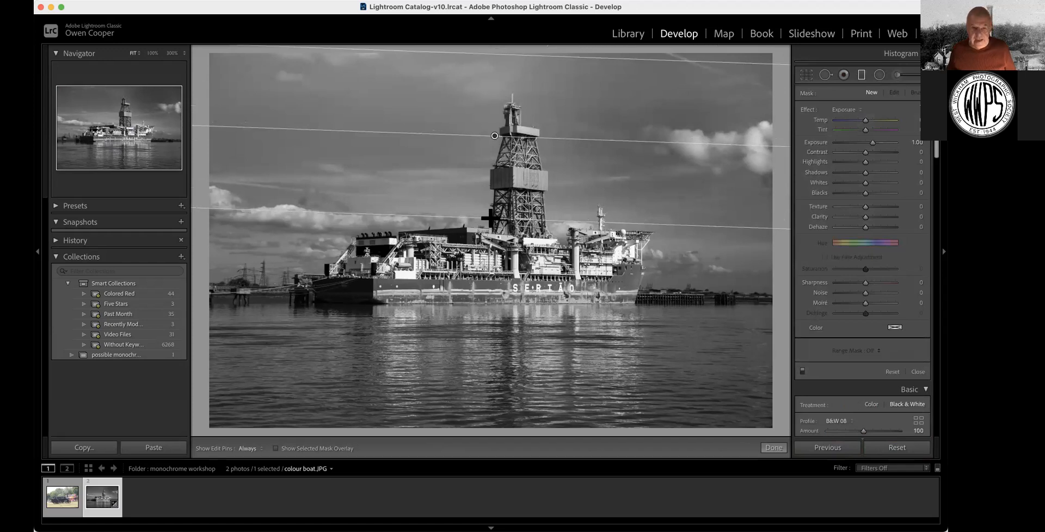
left_click_drag(490, 218, 490, 235)
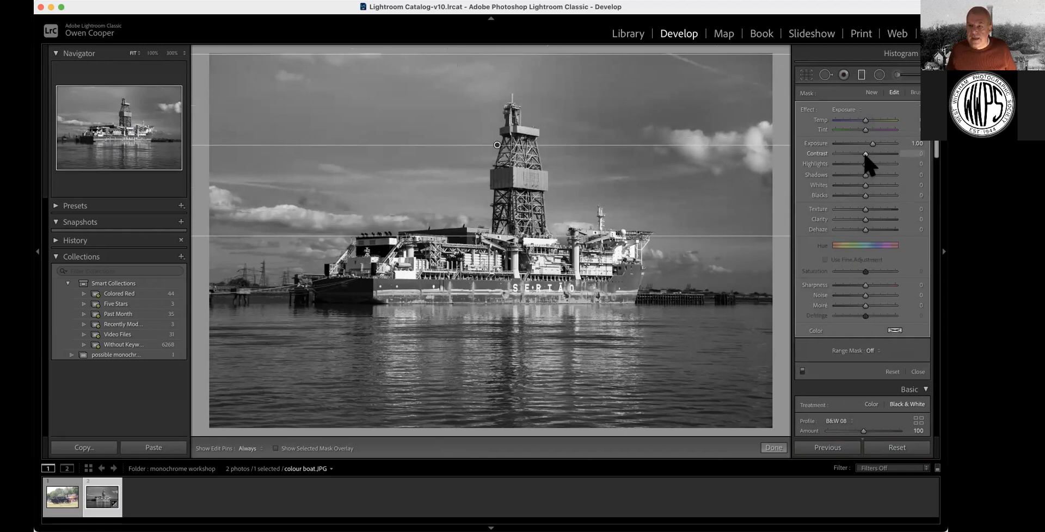
mouse_move(879, 152)
left_mouse_down()
mouse_move(815, 155)
mouse_move(864, 158)
left_mouse_up()
left_click_drag(871, 143, 862, 144)
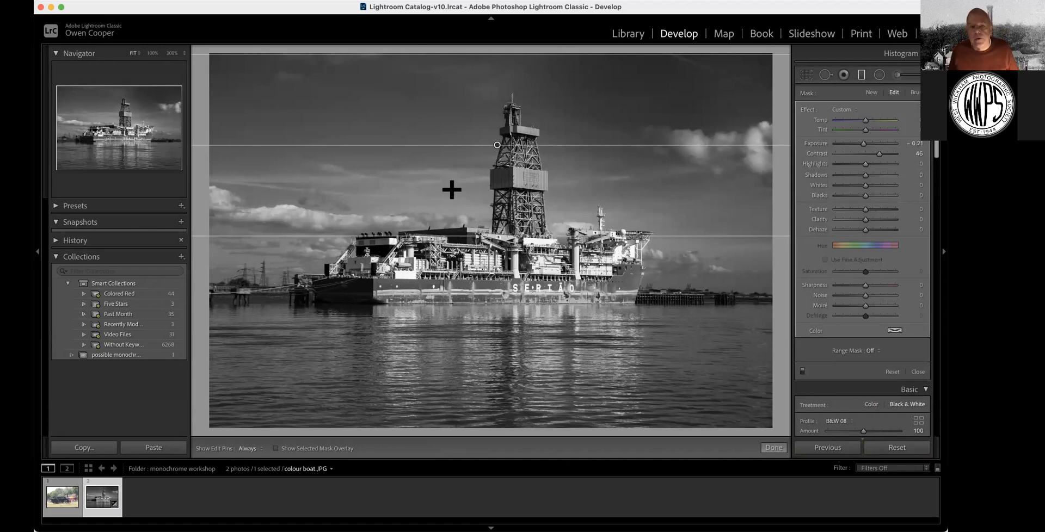
left_click(56, 241)
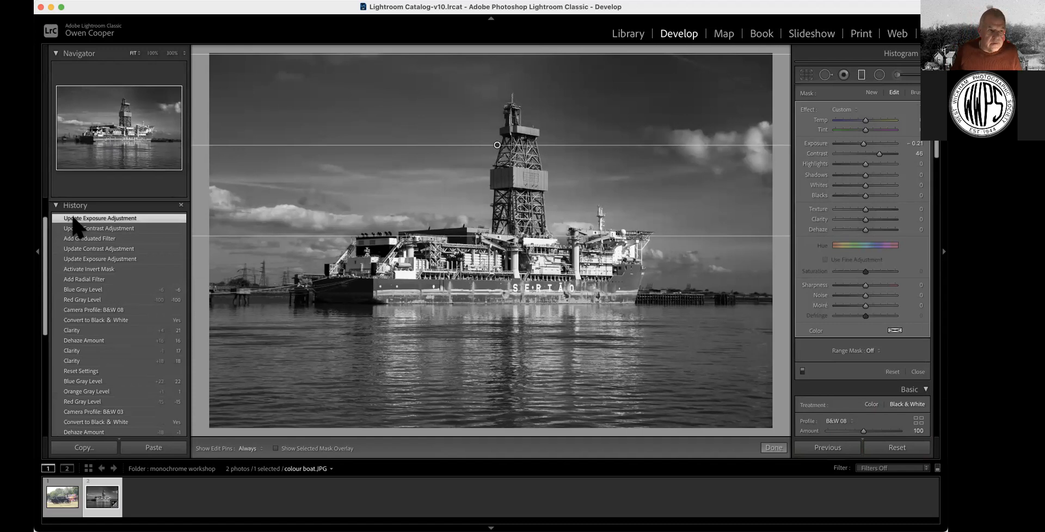
Step back through History (Blue Gray Level, Clarity, Red Gray Level, Add Radial Filter) to Activate Invert Mask
left_click(101, 294)
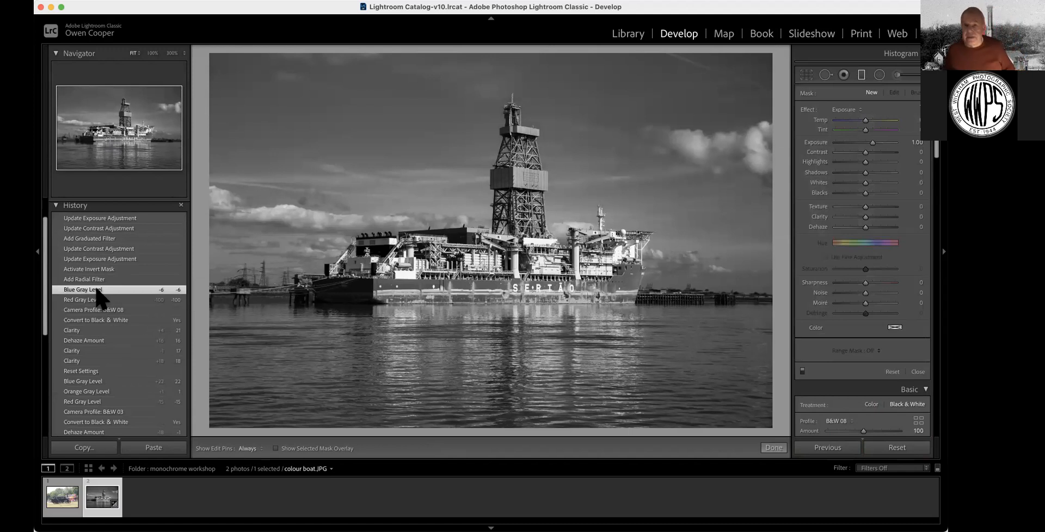
left_click(56, 205)
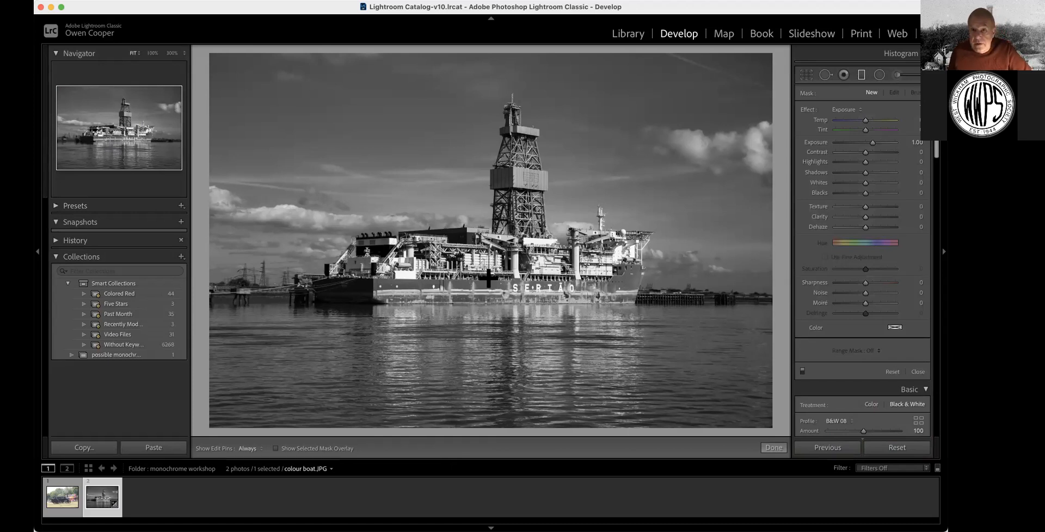
left_click(56, 240)
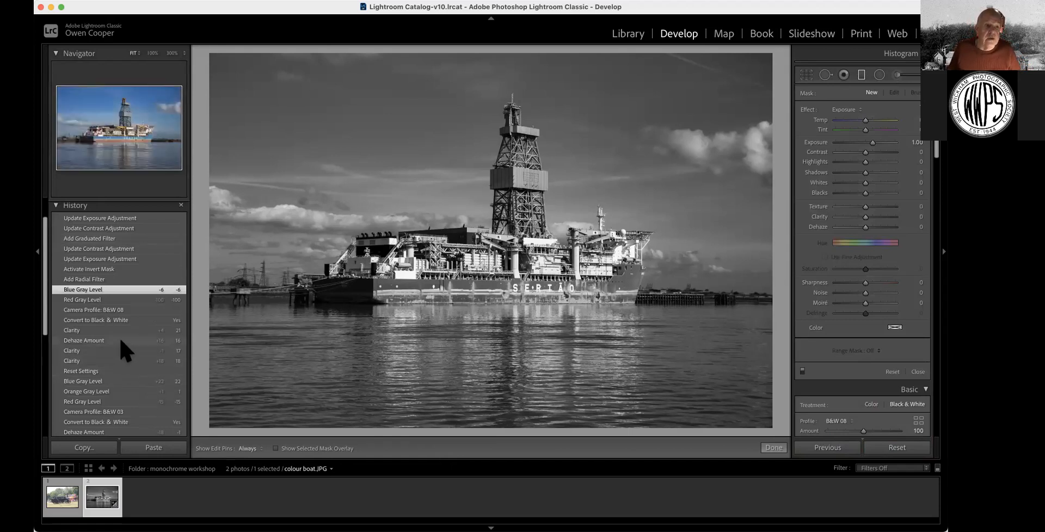
left_click(109, 350)
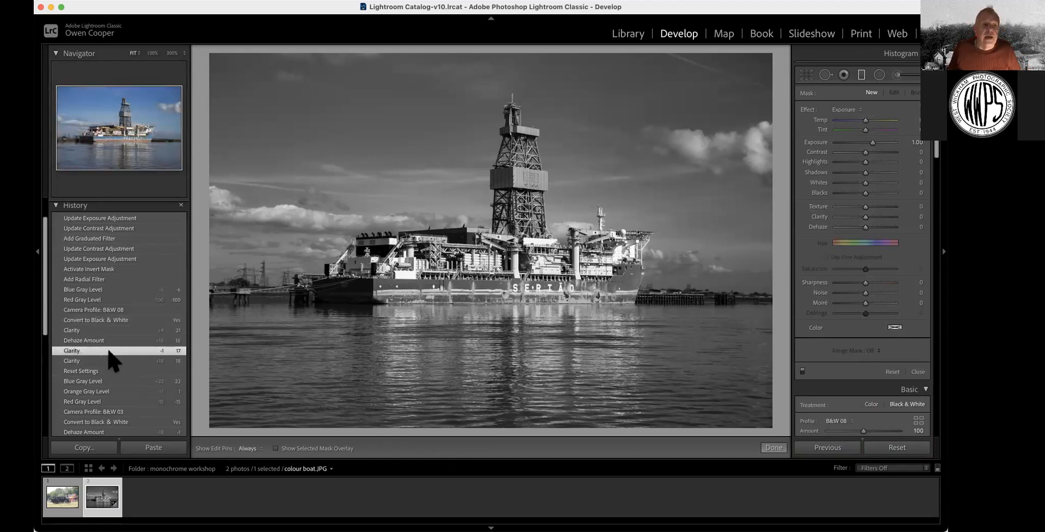
left_click(118, 300)
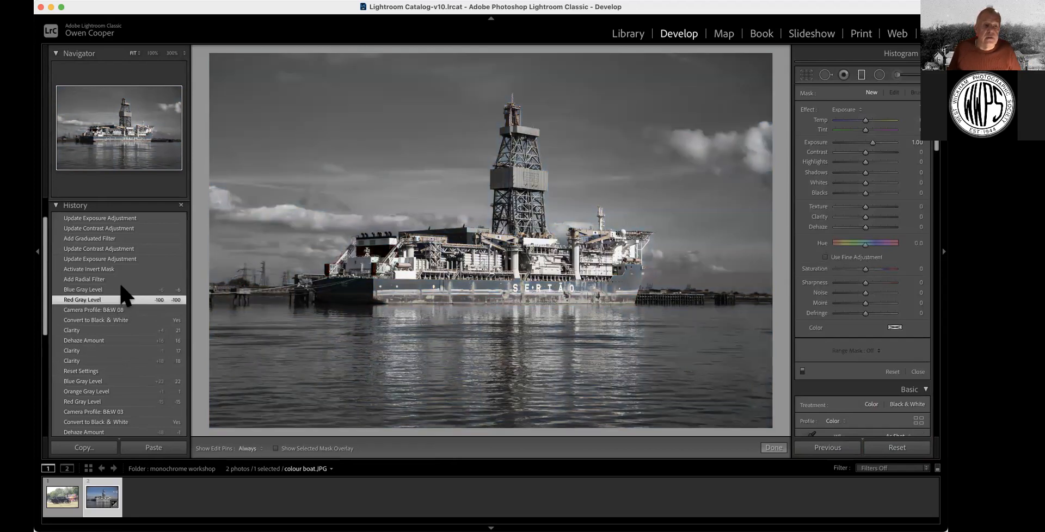
left_click(108, 279)
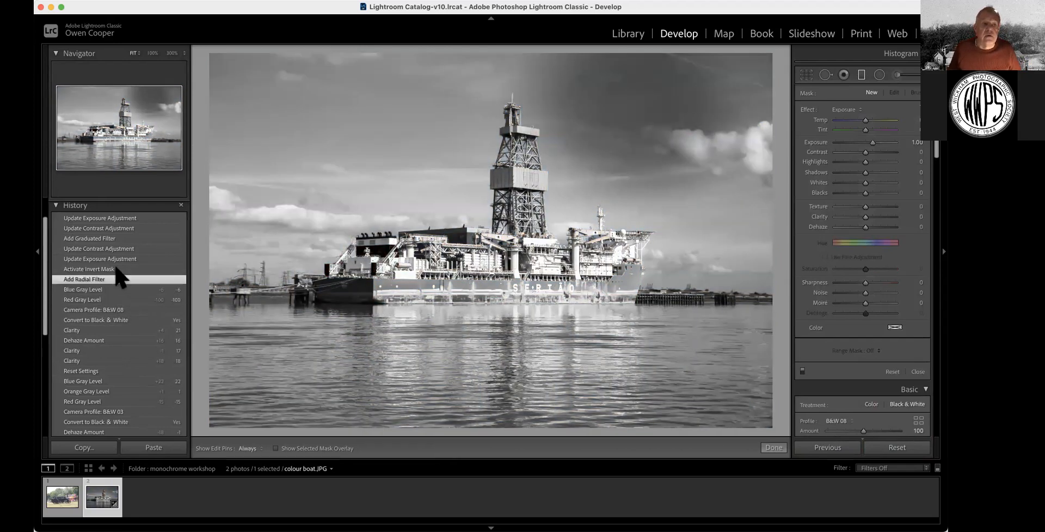
left_click(120, 269)
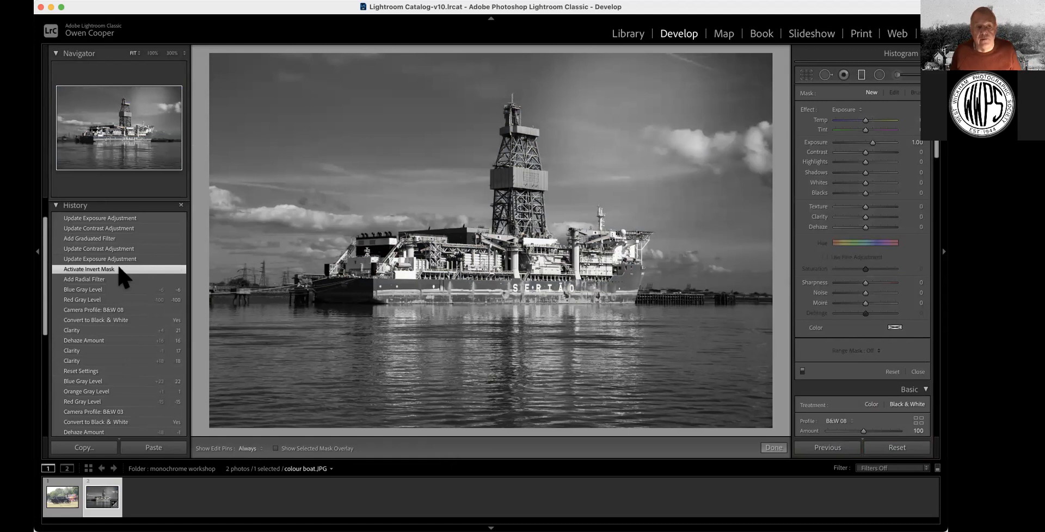